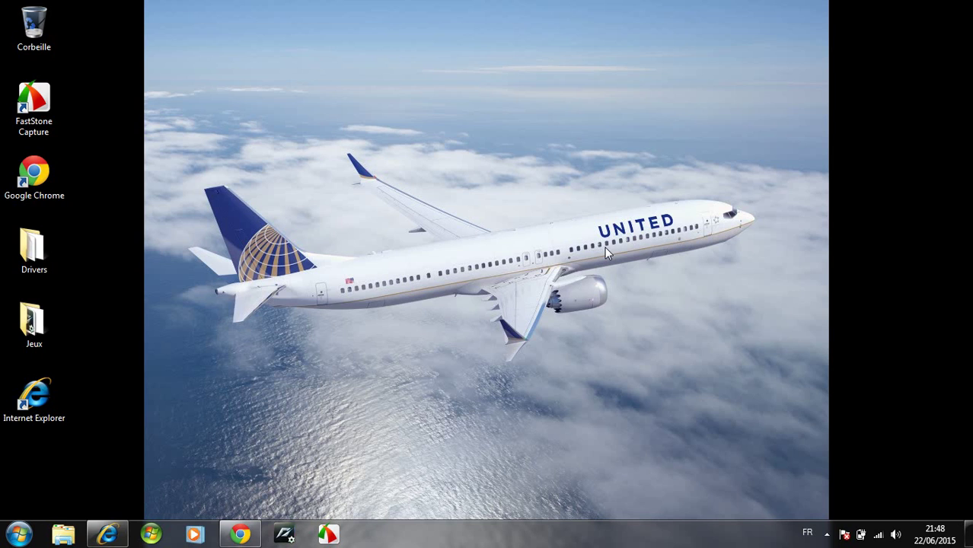
left_click(934, 534)
left_click(830, 227)
mouse_move(732, 80)
left_mouse_down()
mouse_move(97, 260)
mouse_move(110, 364)
left_mouse_up()
mouse_move(106, 138)
left_mouse_down()
mouse_move(728, 324)
mouse_move(903, 343)
mouse_move(895, 405)
left_mouse_up()
left_click_drag(876, 198, 896, 220)
mouse_move(158, 82)
left_mouse_down()
mouse_move(510, 298)
mouse_move(635, 545)
left_mouse_up()
left_click_drag(797, 120, 175, 371)
left_click_drag(415, 113, 489, 77)
left_click_drag(169, 179, 797, 311)
left_click_drag(467, 140, 971, 335)
left_click_drag(901, 155, 261, 346)
Check the computer's system properties for the system type and Windows activation details
key("super")
key("super")
key("super")
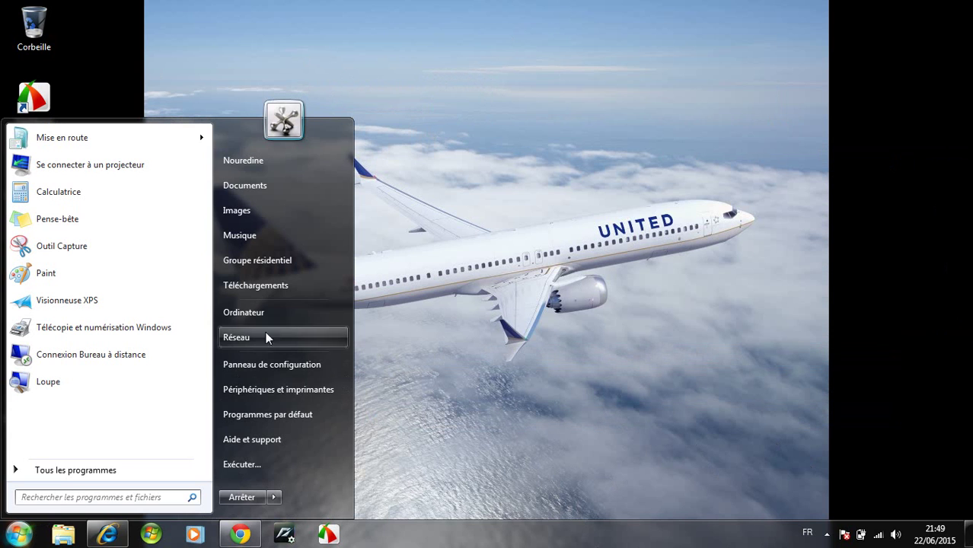
right_click(282, 305)
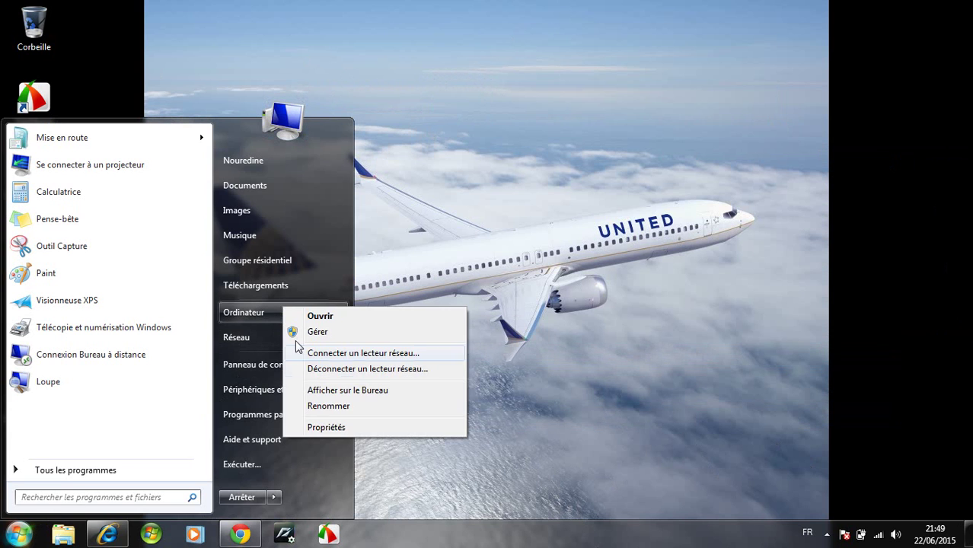
left_click(327, 427)
scroll(478, 389, "down", 2)
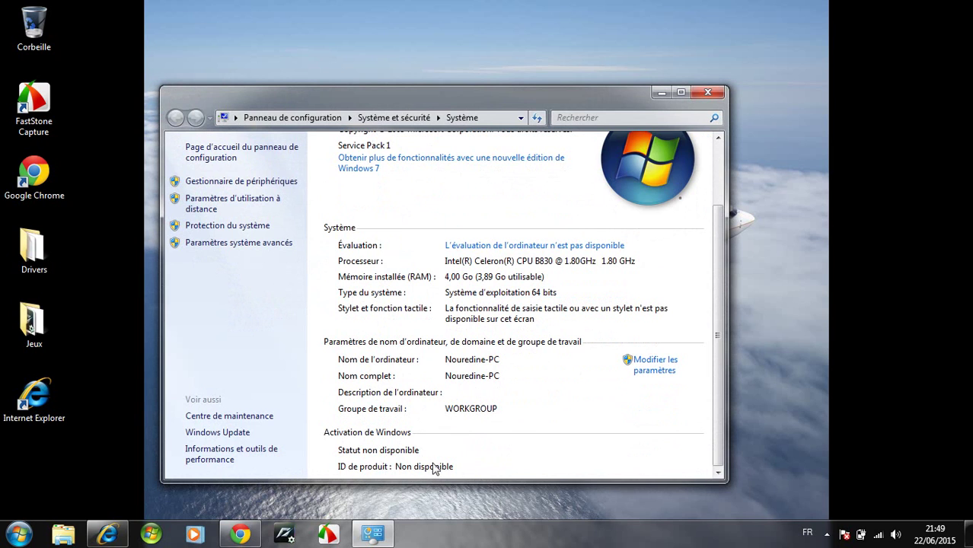
left_click(681, 93)
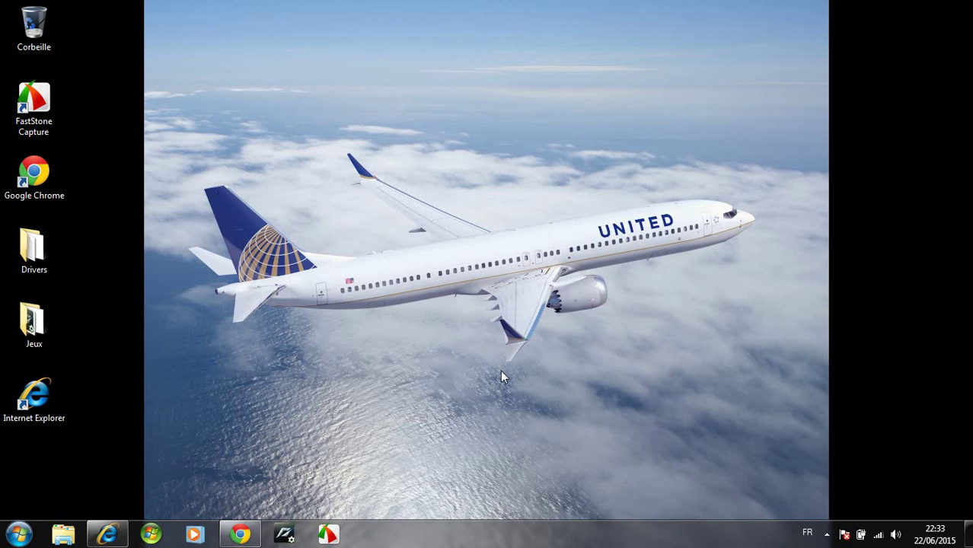
left_click_drag(304, 206, 810, 426)
left_click_drag(753, 212, 283, 217)
left_click_drag(161, 26, 677, 358)
left_click_drag(14, 361, 191, 414)
Switch to Google Chrome and open the Ma-Config.com home page from the "ma config" search results
left_click(107, 534)
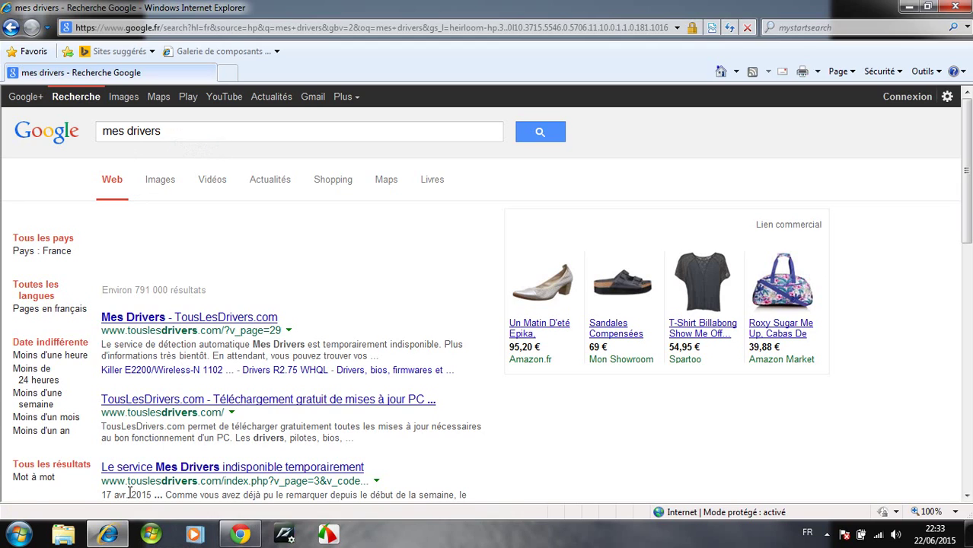
left_click(109, 535)
left_click(238, 536)
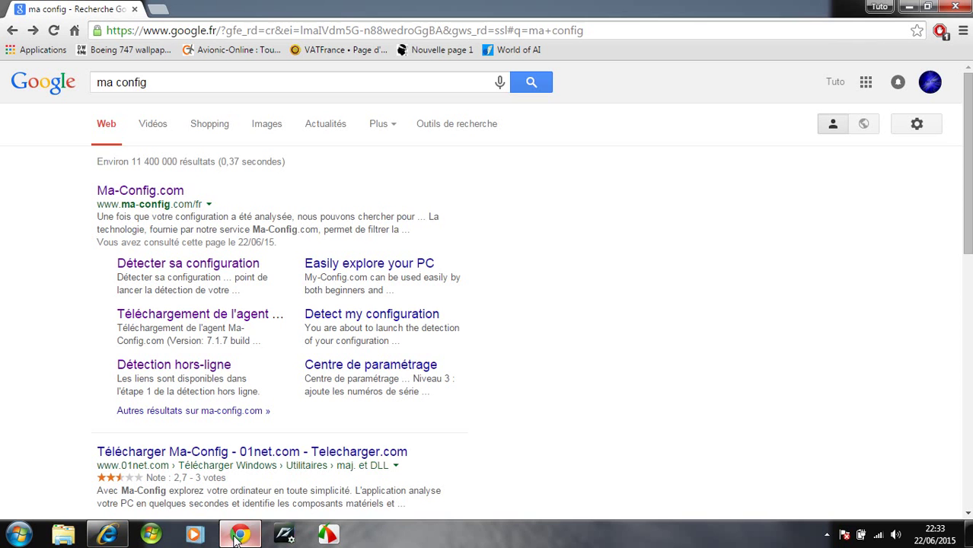
left_click(155, 82)
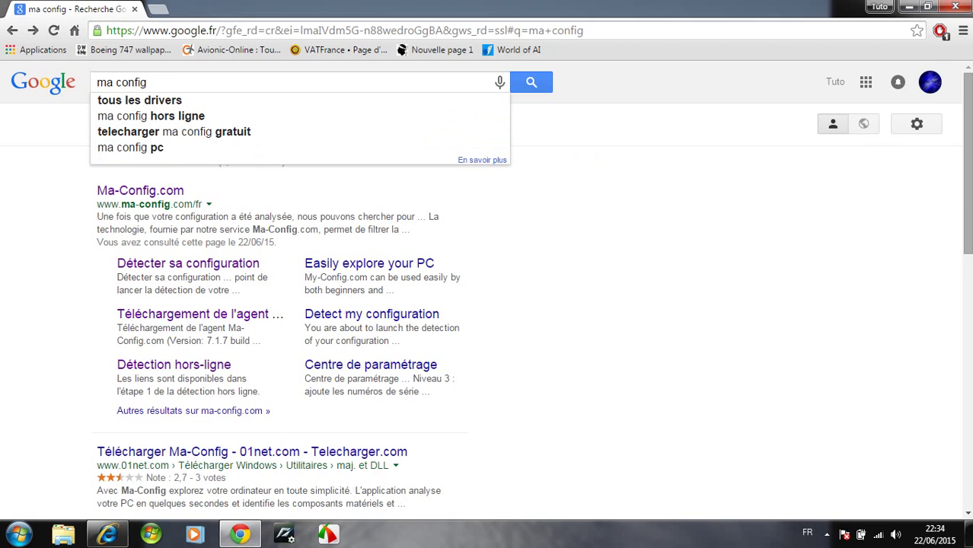
scroll(969, 221, "down", 10)
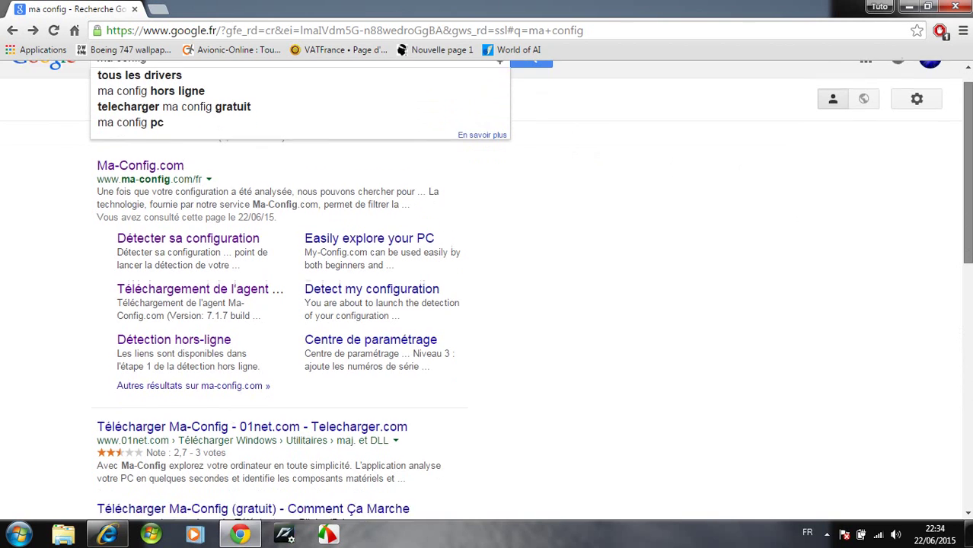
scroll(969, 221, "up", 10)
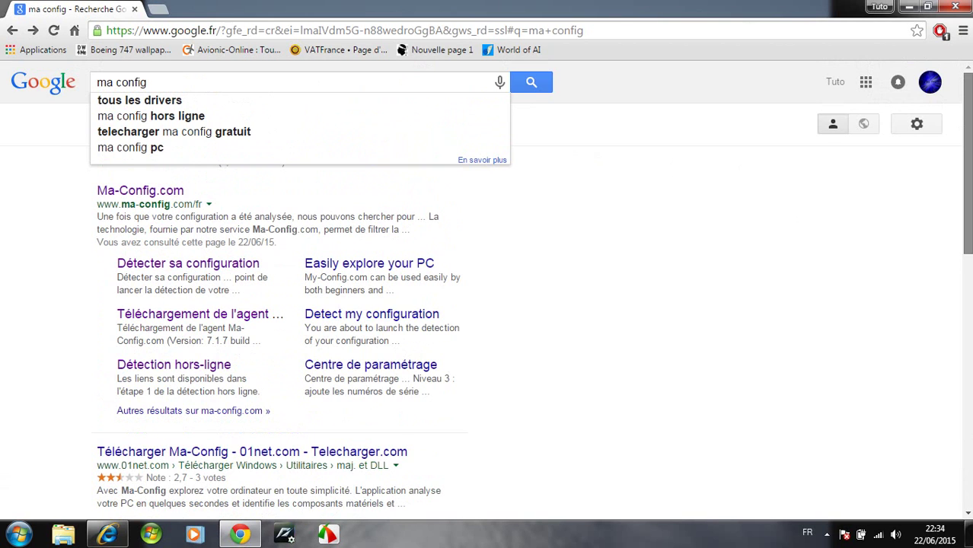
left_click(110, 195)
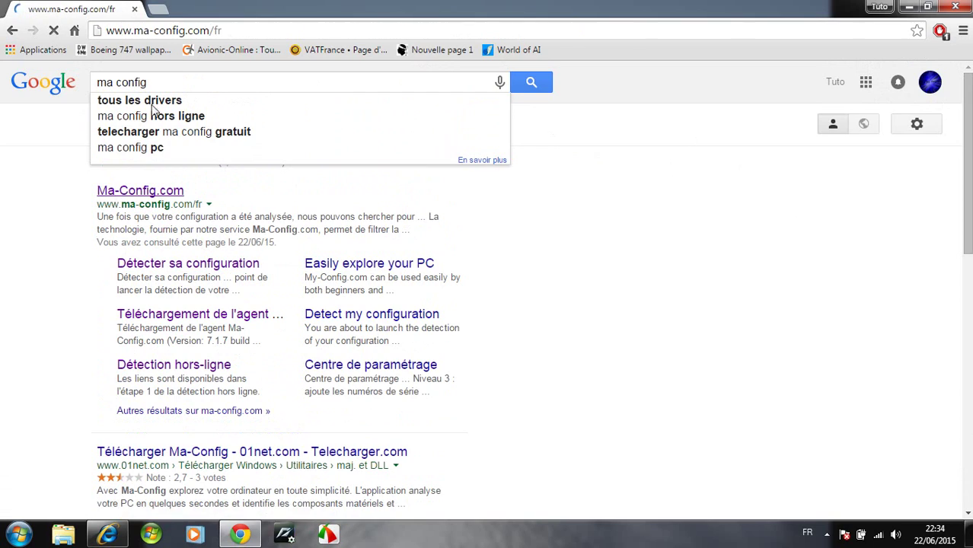
Review the Ma-Config.com home page and open its "Démarrer la détection" page
scroll(389, 268, "down", 1)
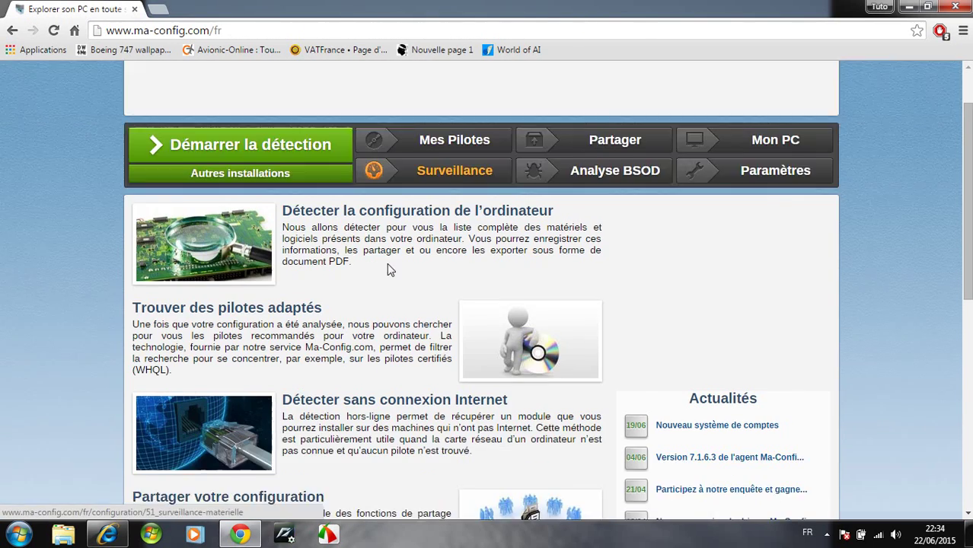
scroll(388, 267, "down", 6)
scroll(387, 257, "up", 7)
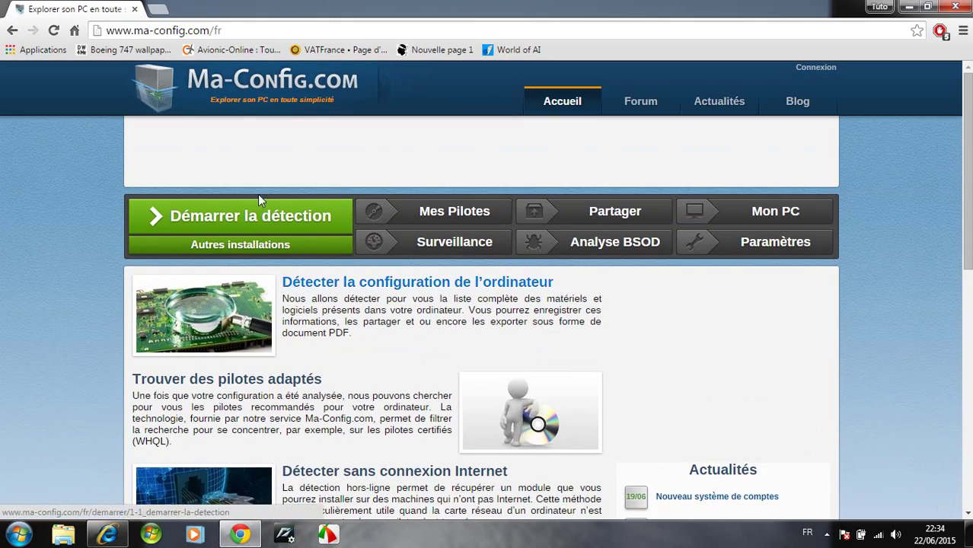
left_click(256, 219)
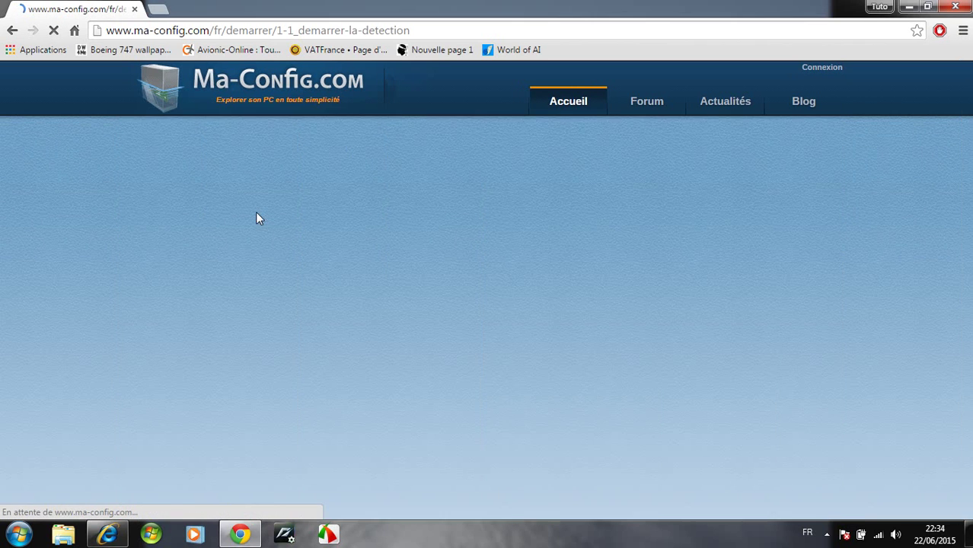
scroll(301, 303, "down", 2)
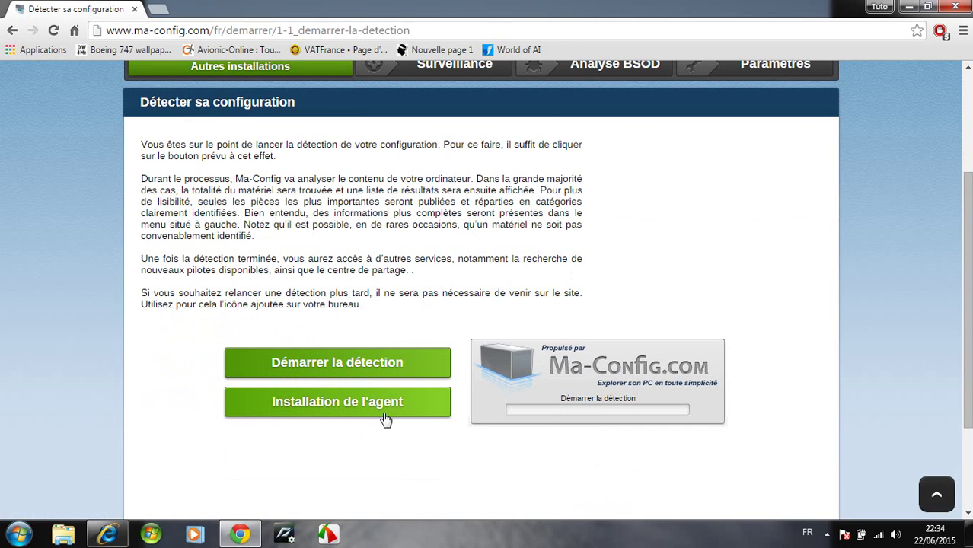
View the list of installed Windows programs, select My Drivers 5.1, and close the list
key("super")
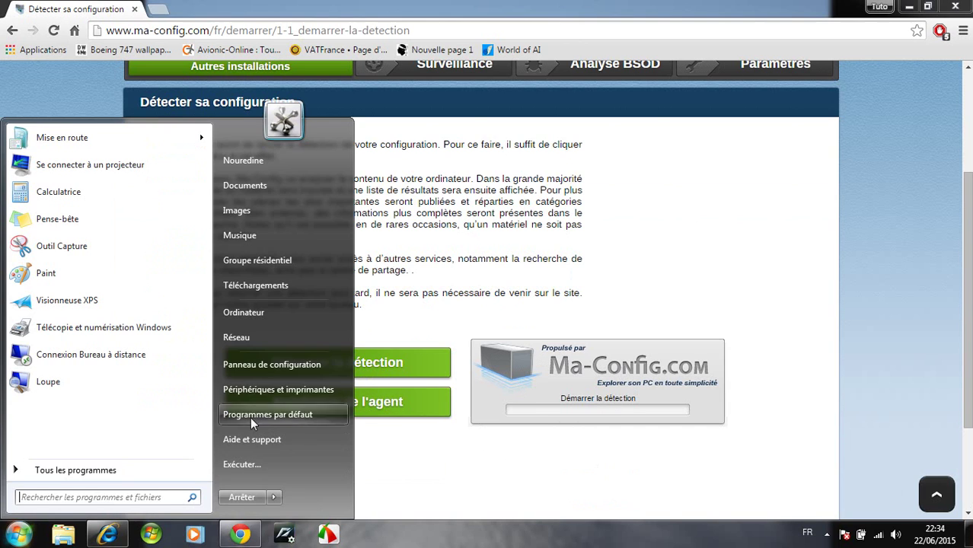
left_click(259, 367)
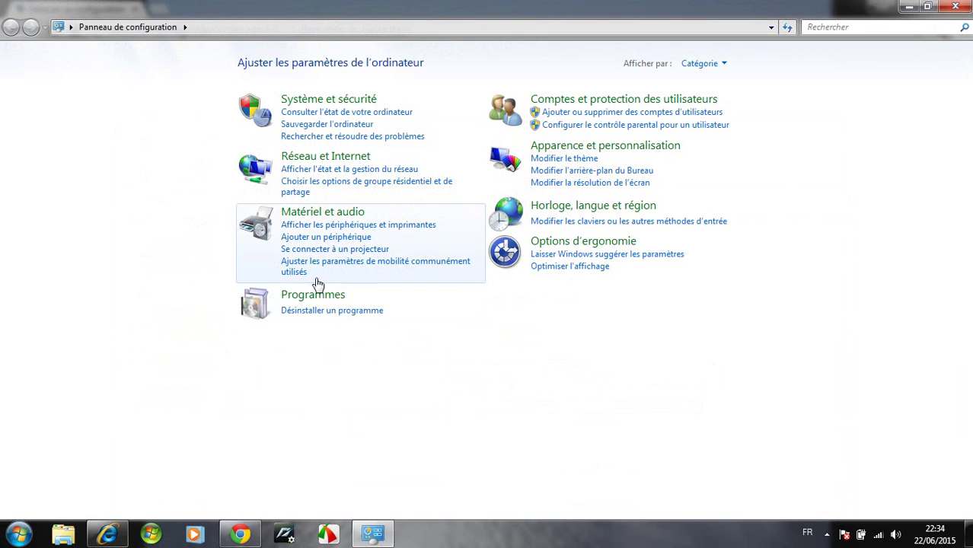
left_click(321, 313)
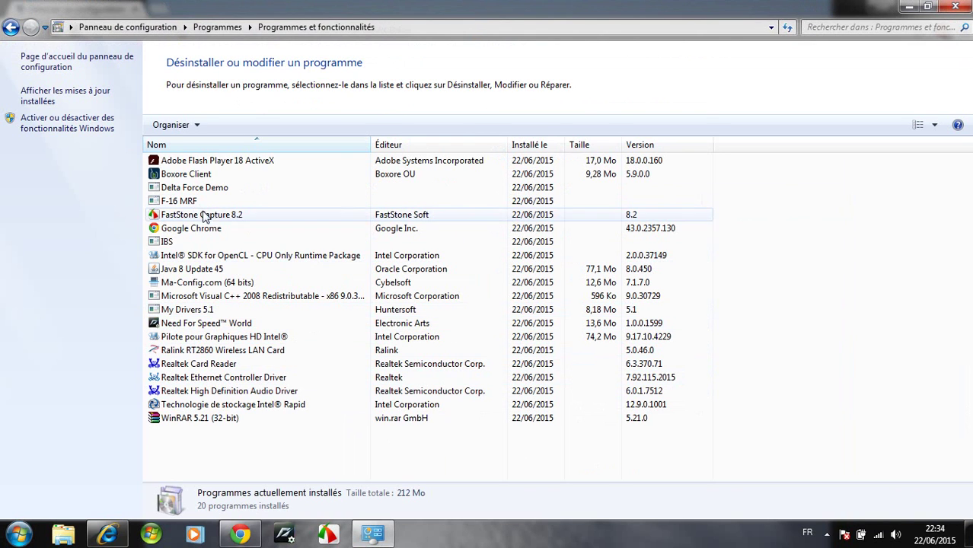
left_click(207, 309)
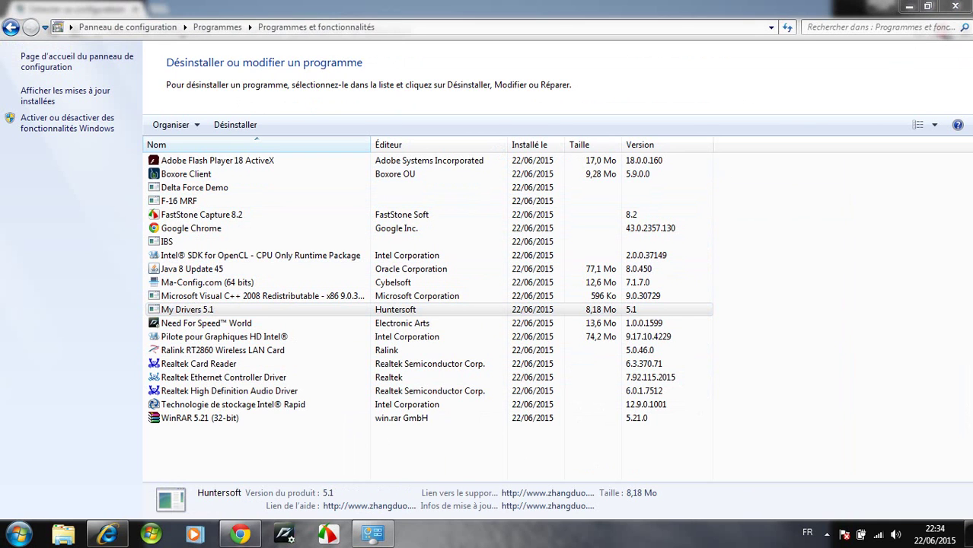
left_click(956, 6)
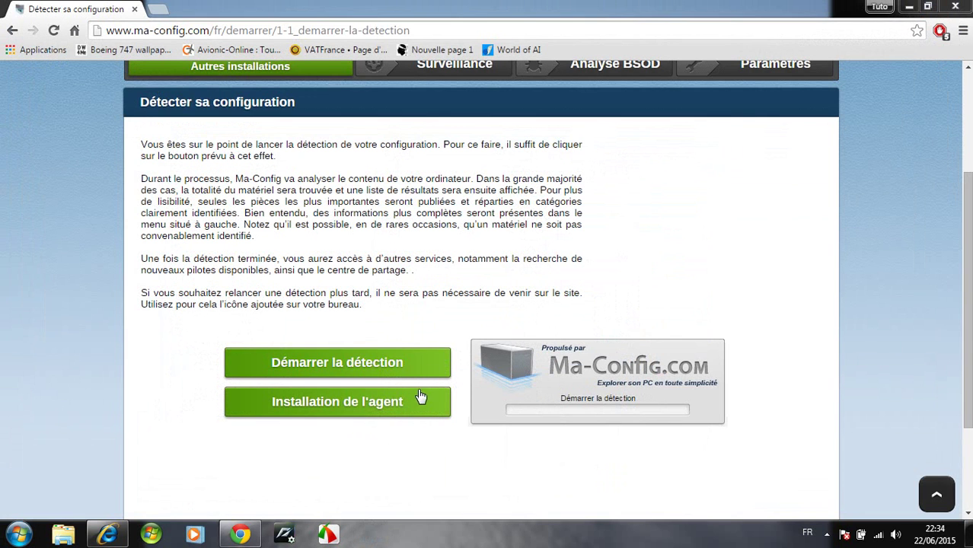
Open the Ma-Config agent installation page and review the available 32-bit, 64-bit and older-system downloads
left_click(418, 390)
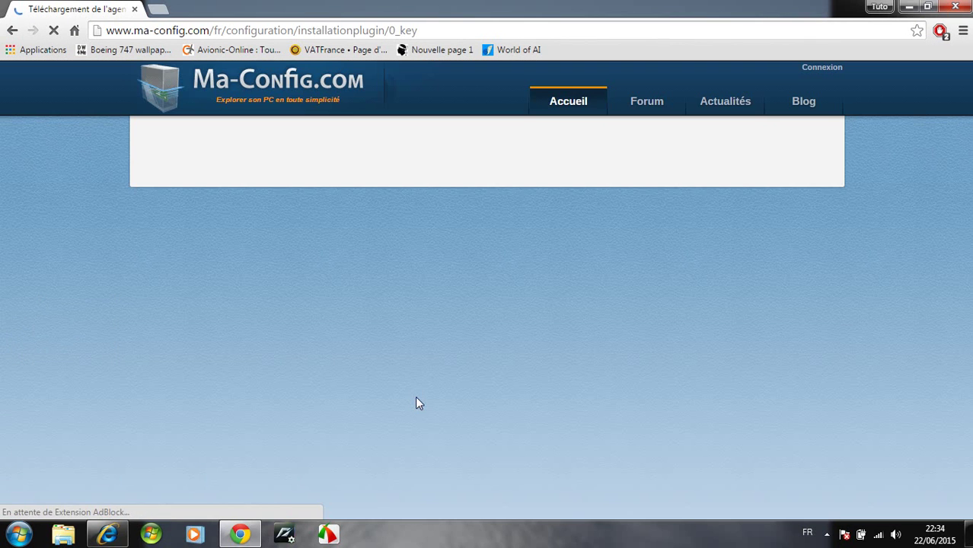
scroll(173, 270, "down", 4)
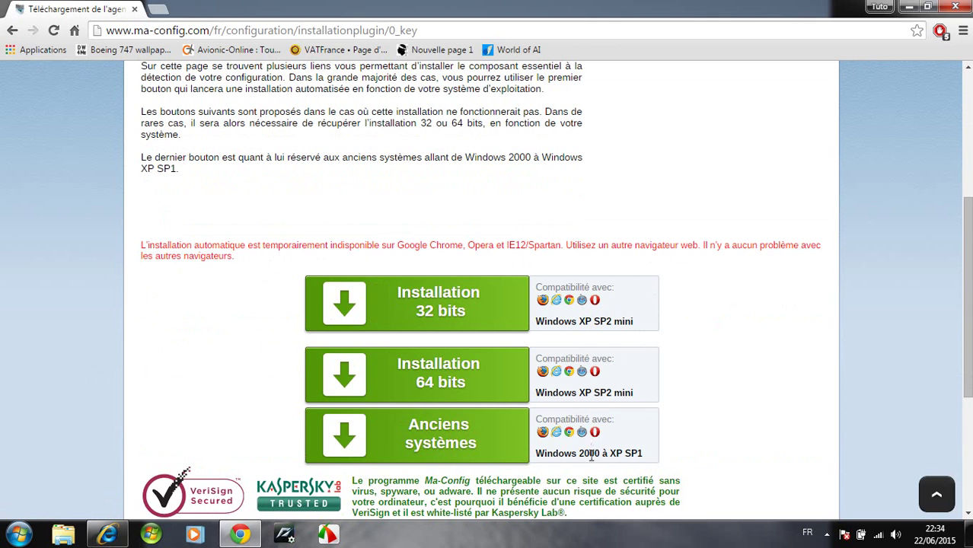
scroll(566, 271, "up", 3)
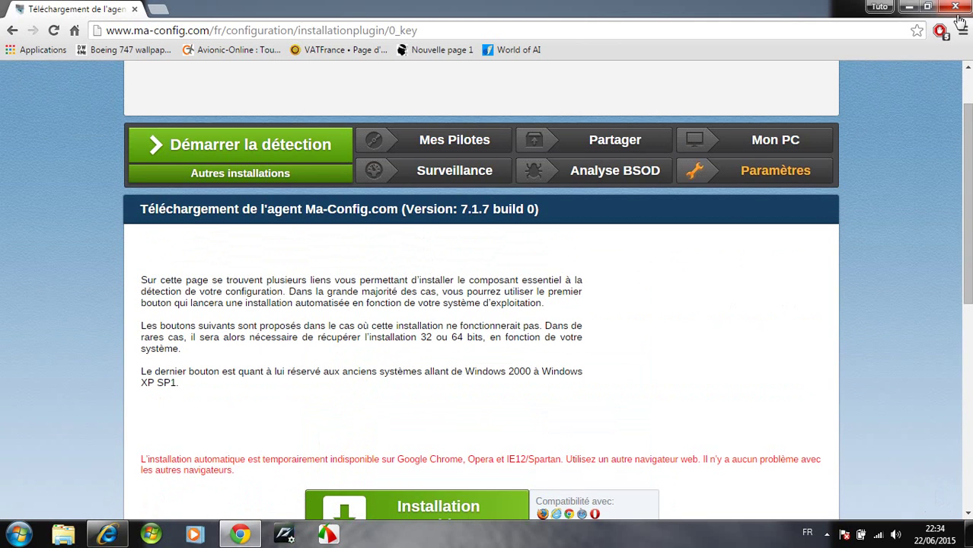
scroll(500, 190, "up", 1)
Minimize Chrome, switch to Internet Explorer and look through the "mes drivers" search results
left_click(908, 7)
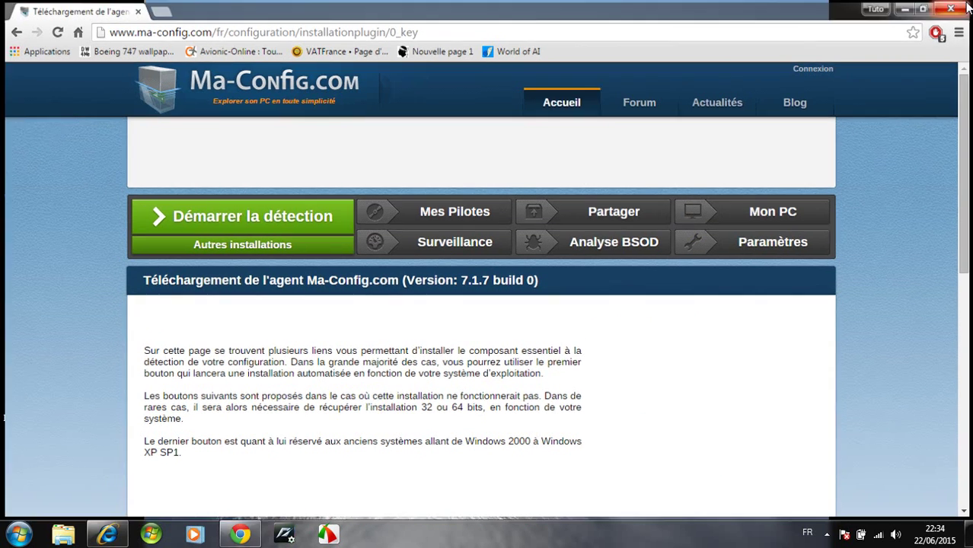
left_click(109, 535)
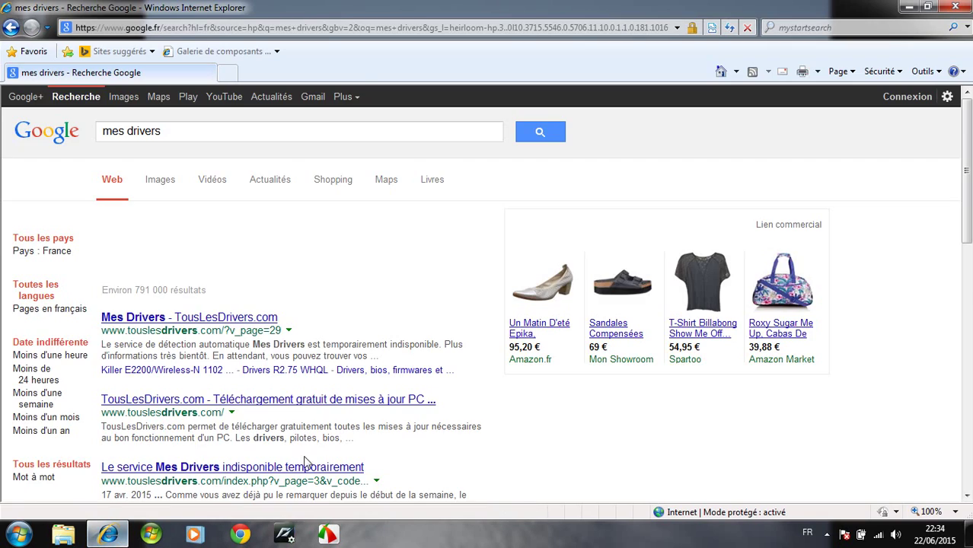
scroll(326, 452, "down", 3)
scroll(213, 213, "up", 3)
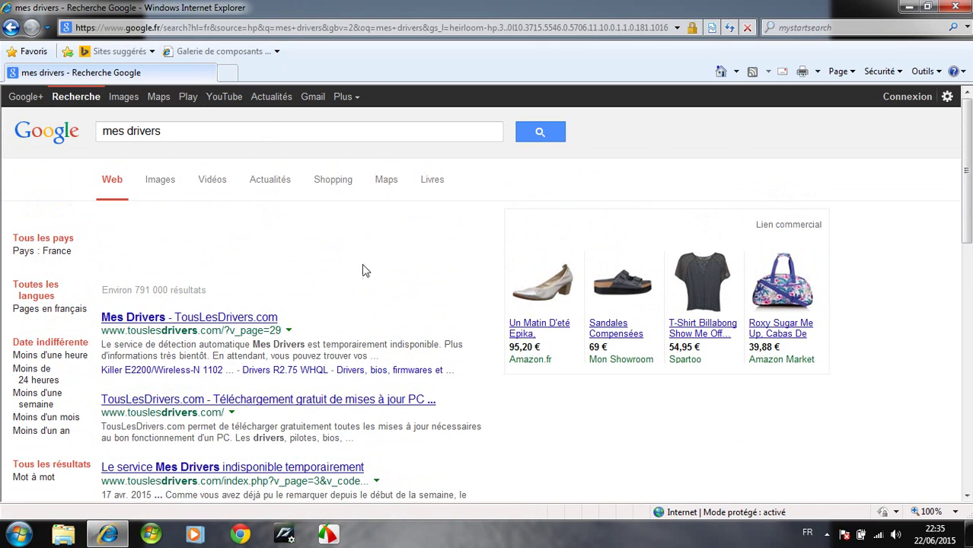
scroll(366, 282, "down", 1)
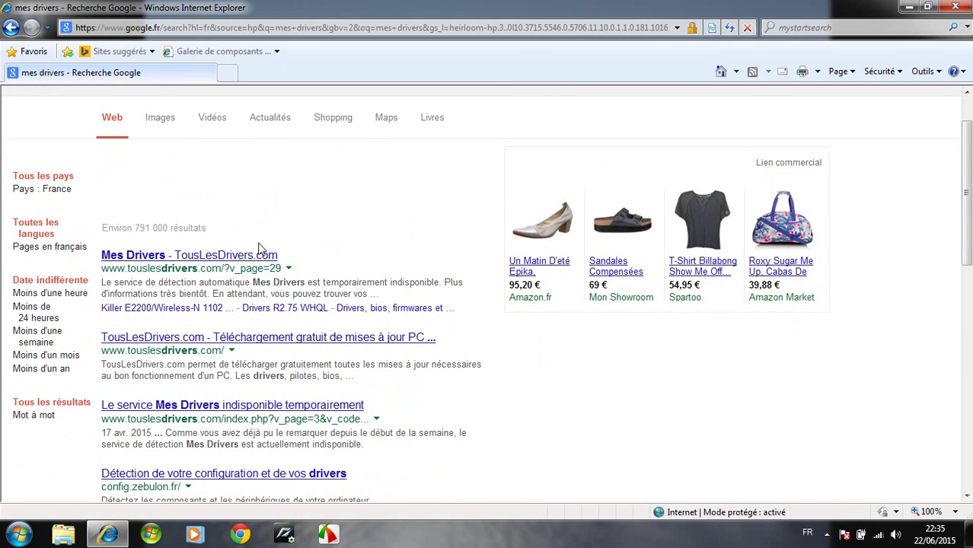
left_click(224, 257)
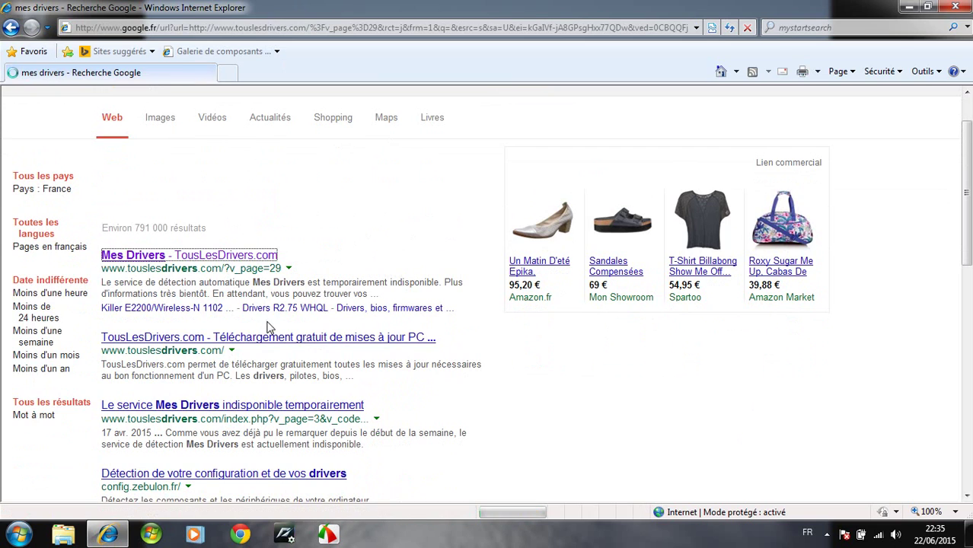
key("BackSpace")
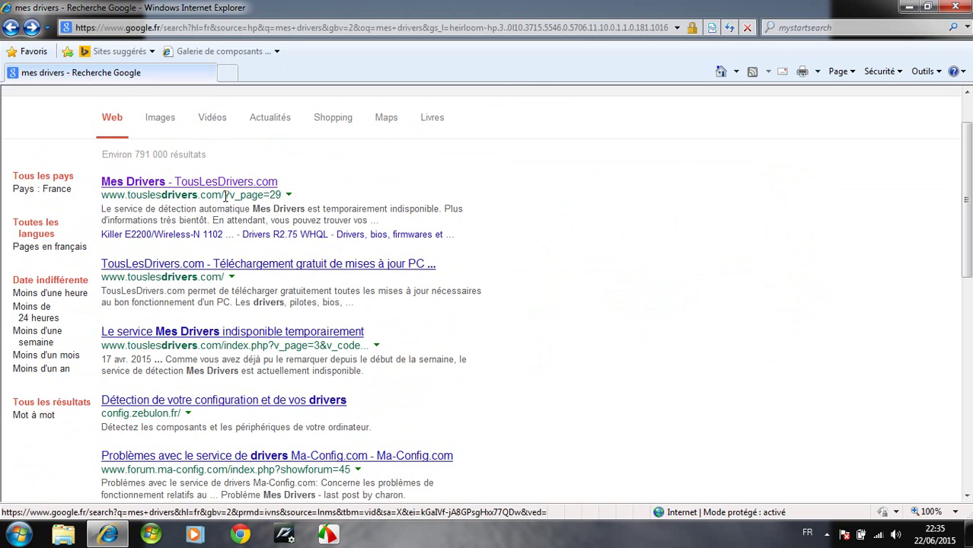
scroll(217, 135, "up", 1)
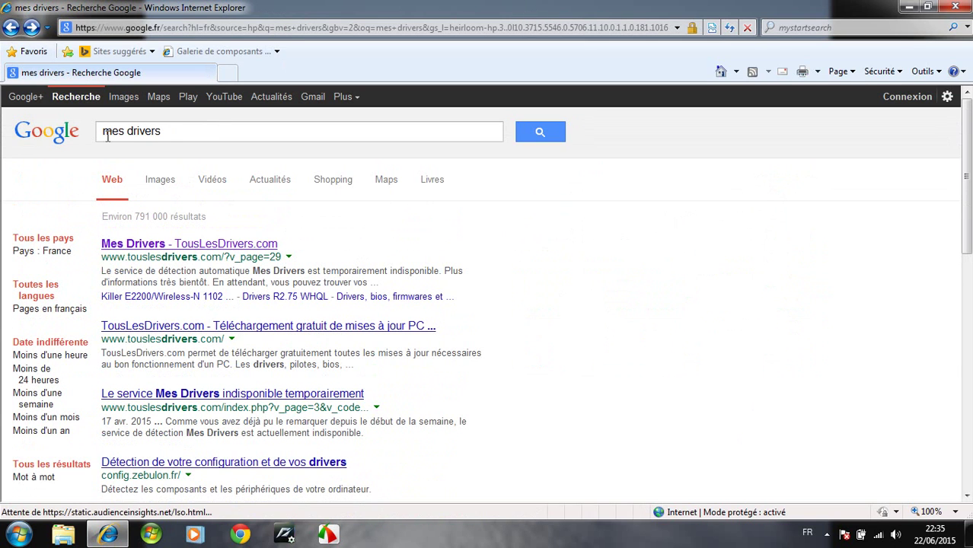
Replace the Google query with "ma config" and run the search
triple_click(152, 133)
type("m")
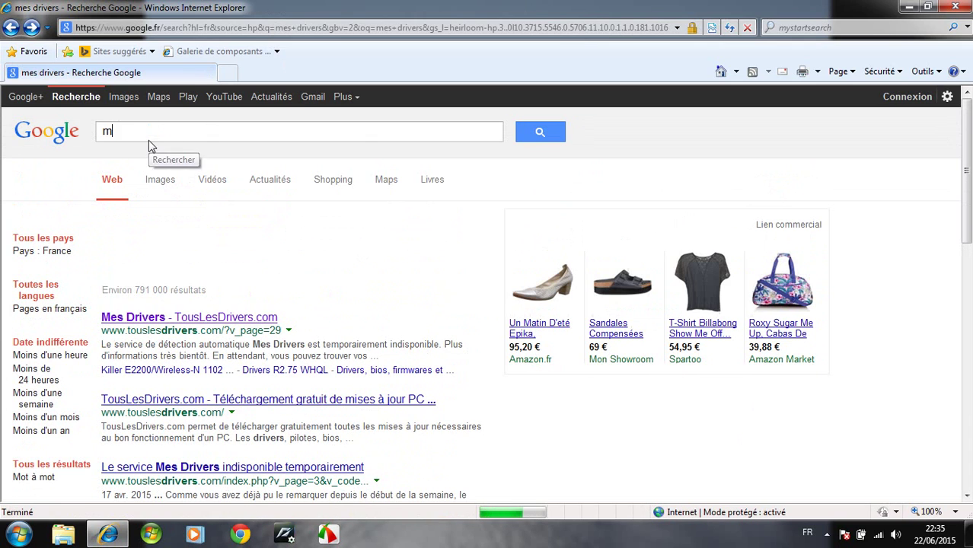
type("a config")
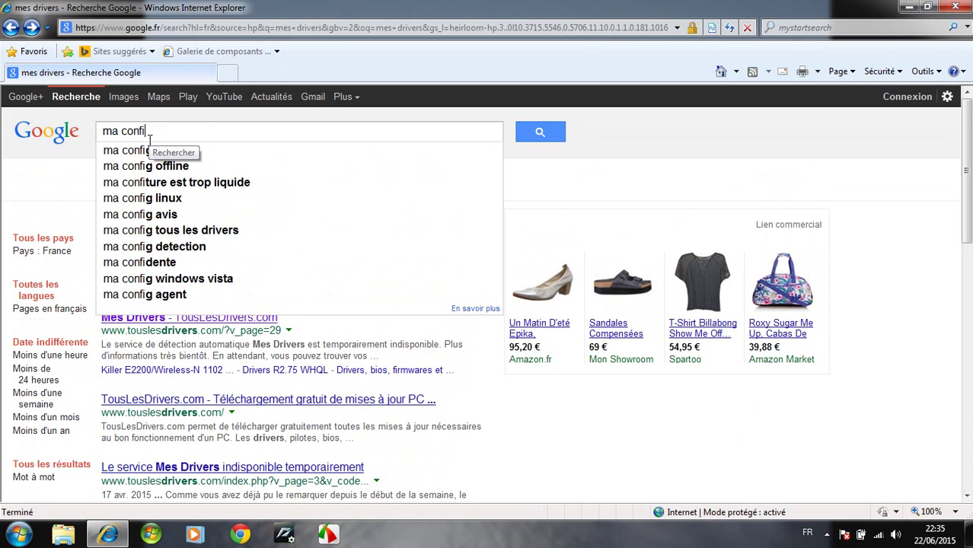
key("Return")
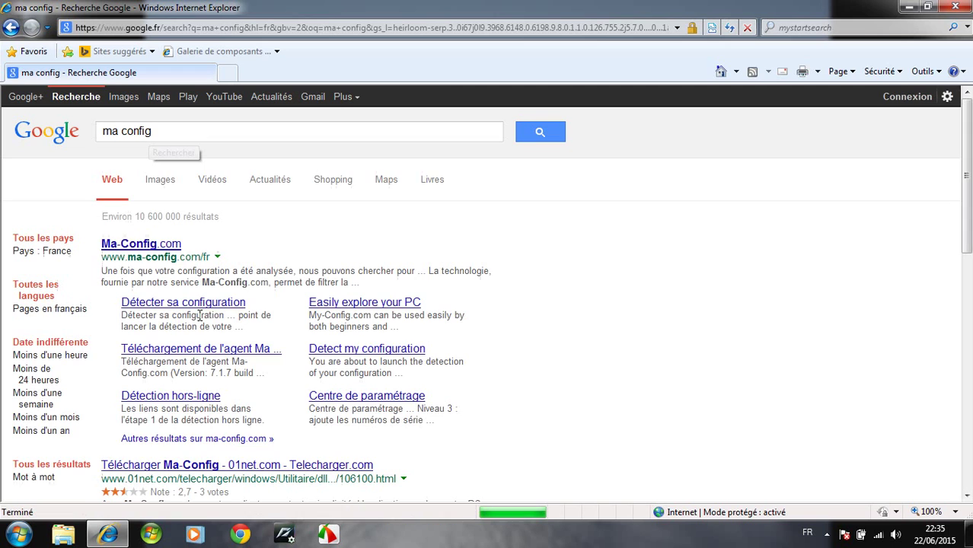
Open the Ma-Config.com site from the results and go to its "Démarrer la détection" page
left_click(133, 248)
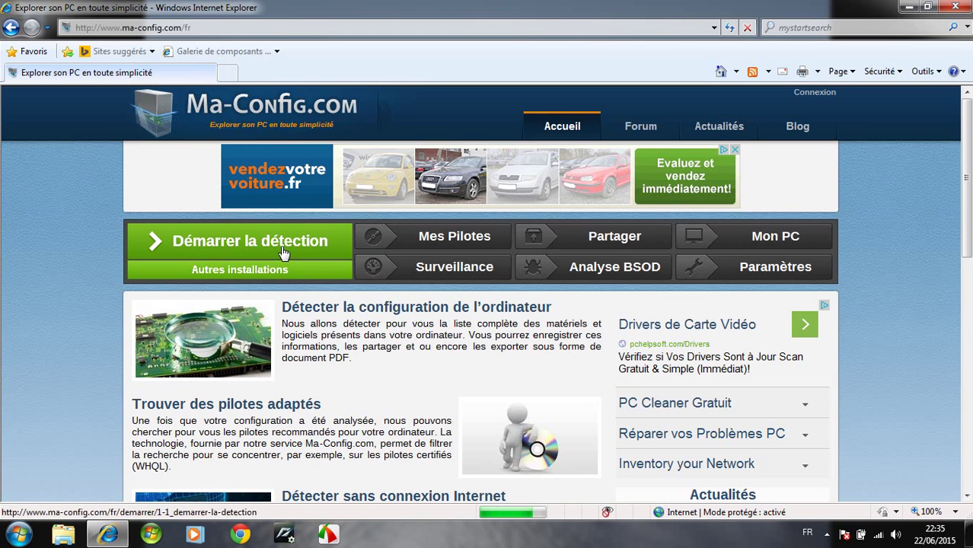
left_click(284, 253)
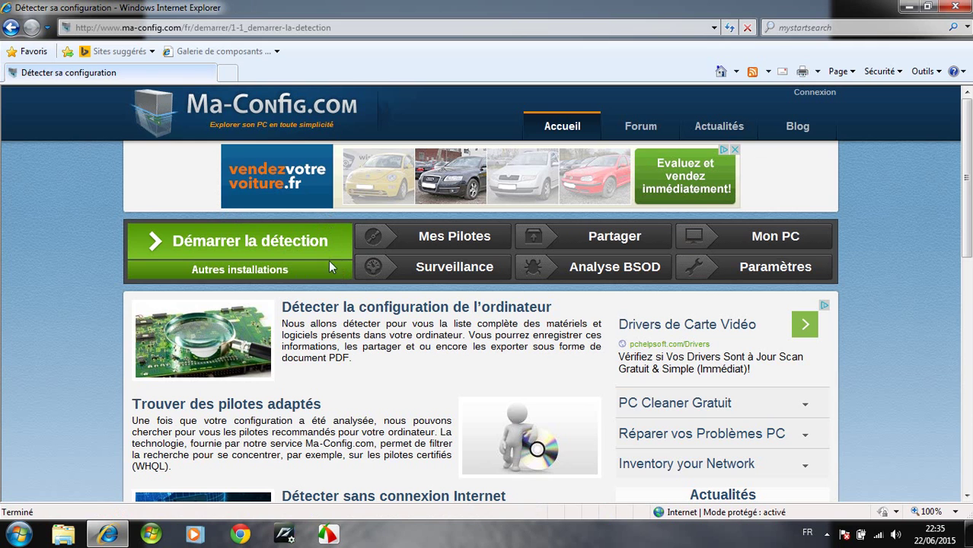
scroll(320, 290, "down", 10)
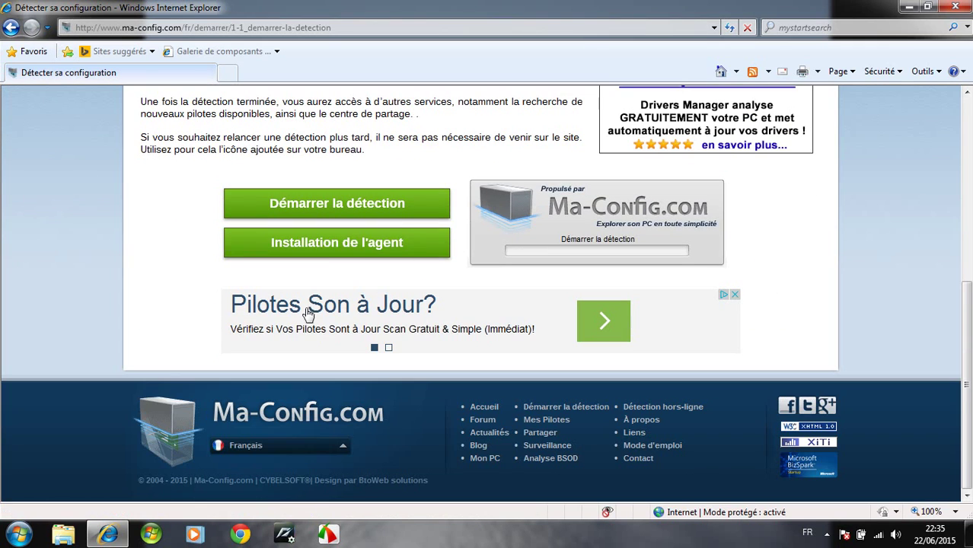
Open the Ma-Config agent installation page and review the automatic, 32-bit, 64-bit and older-system downloads
left_click(320, 255)
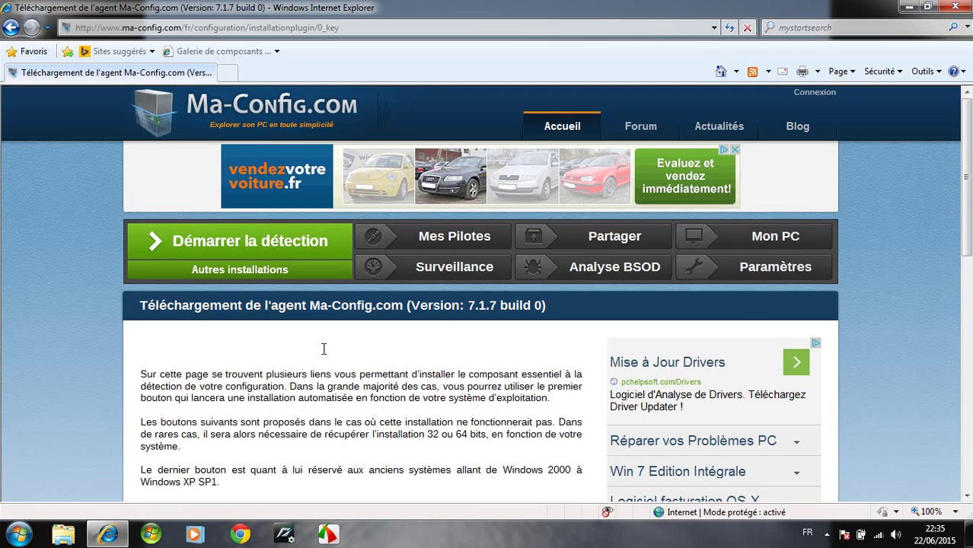
scroll(316, 347, "down", 2)
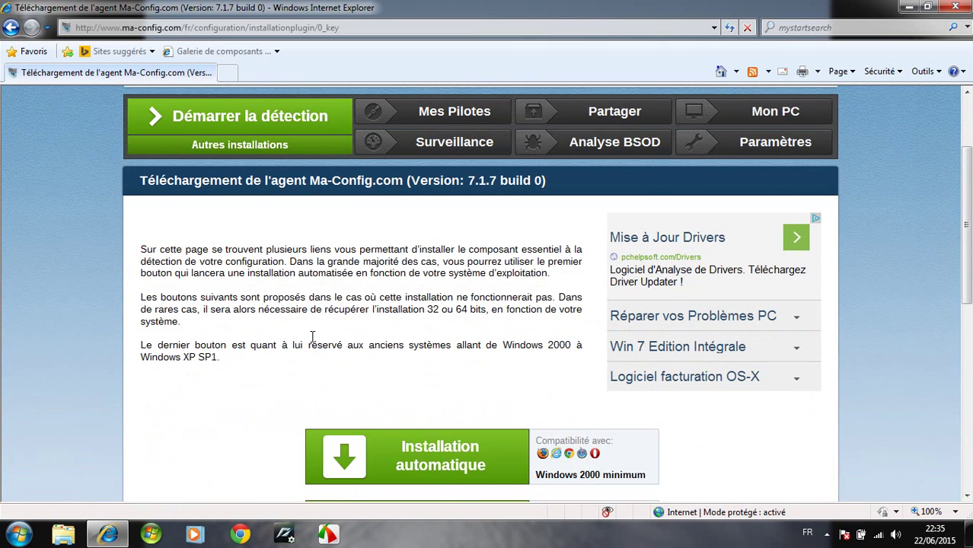
scroll(332, 335, "down", 2)
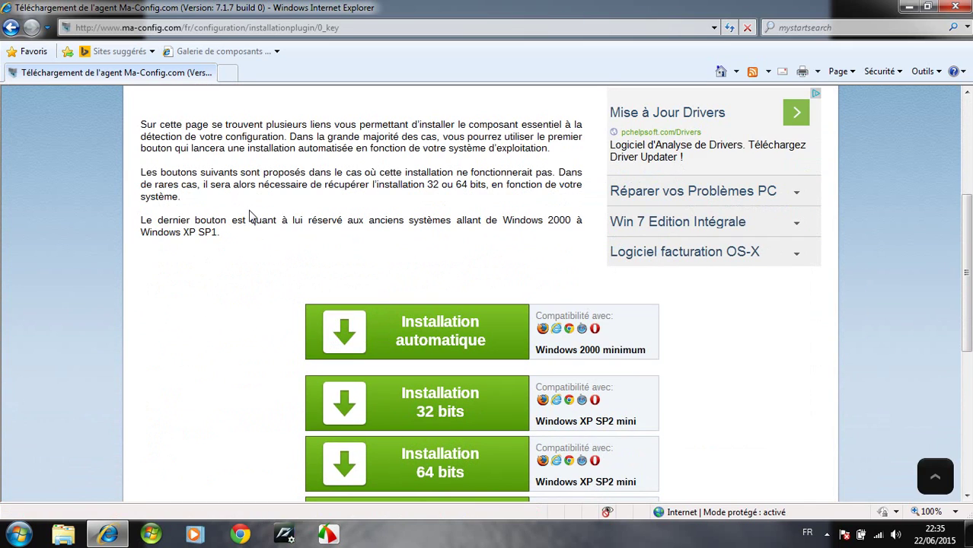
scroll(272, 226, "down", 1)
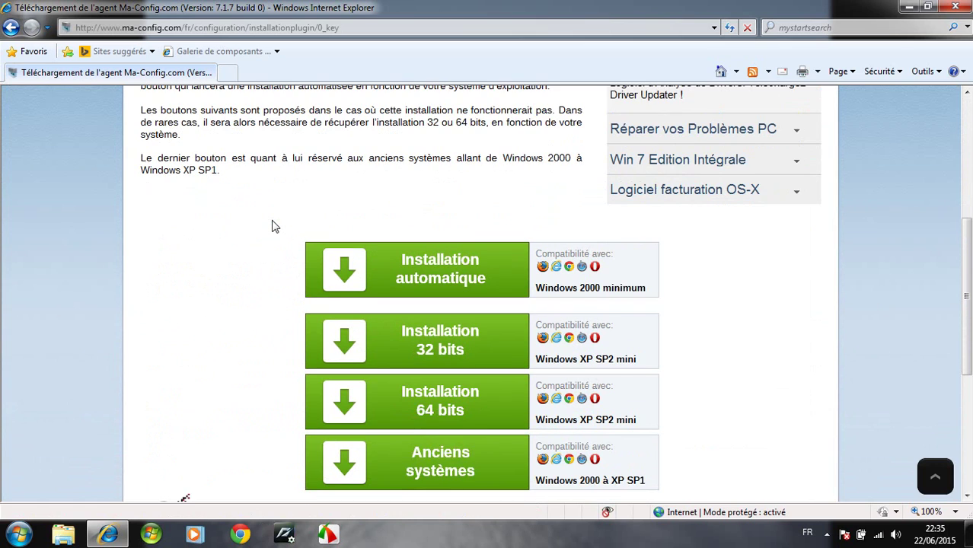
scroll(272, 226, "down", 1)
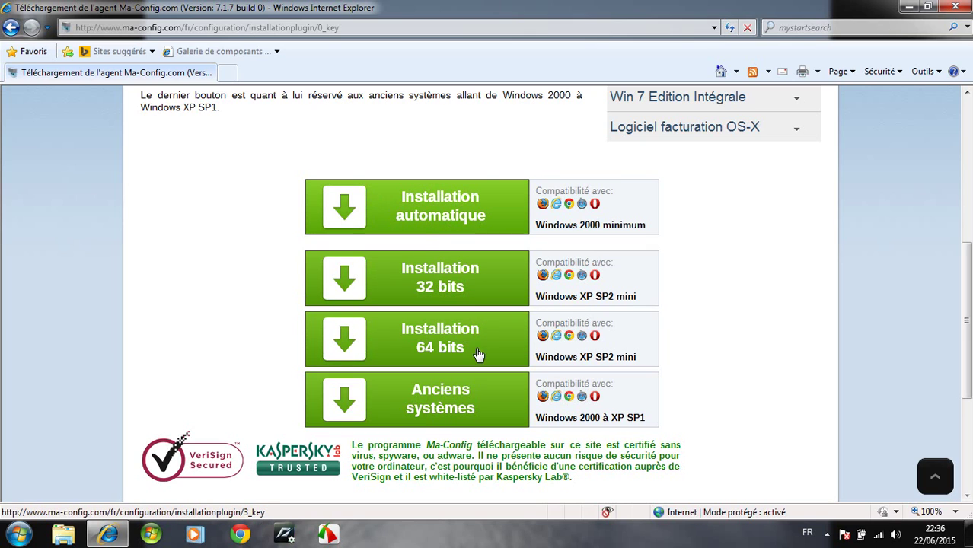
scroll(467, 218, "up", 2)
scroll(456, 266, "down", 1)
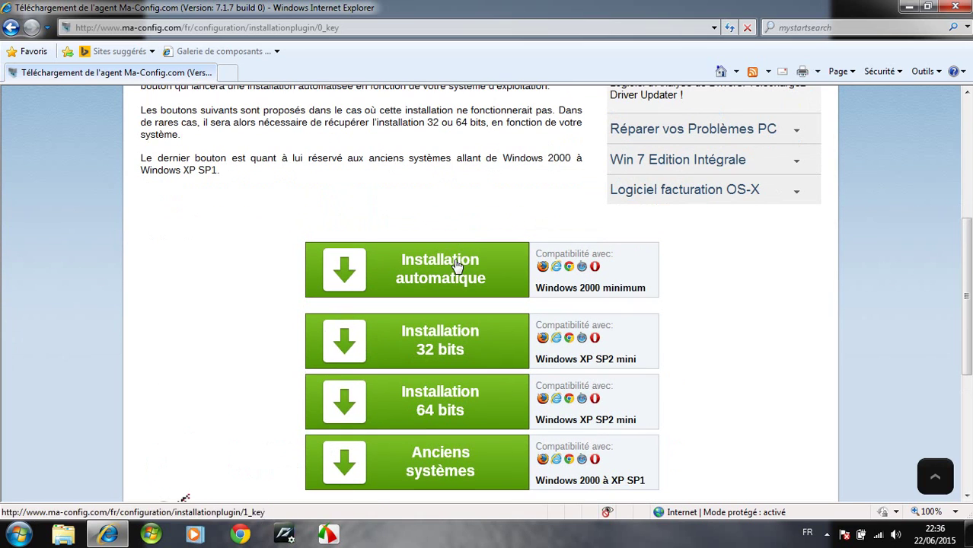
key("super")
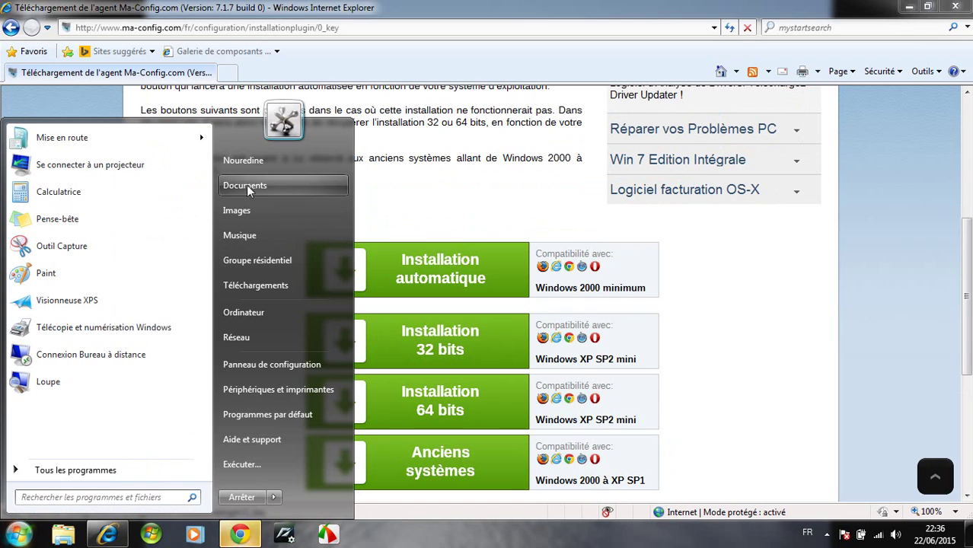
key("Escape")
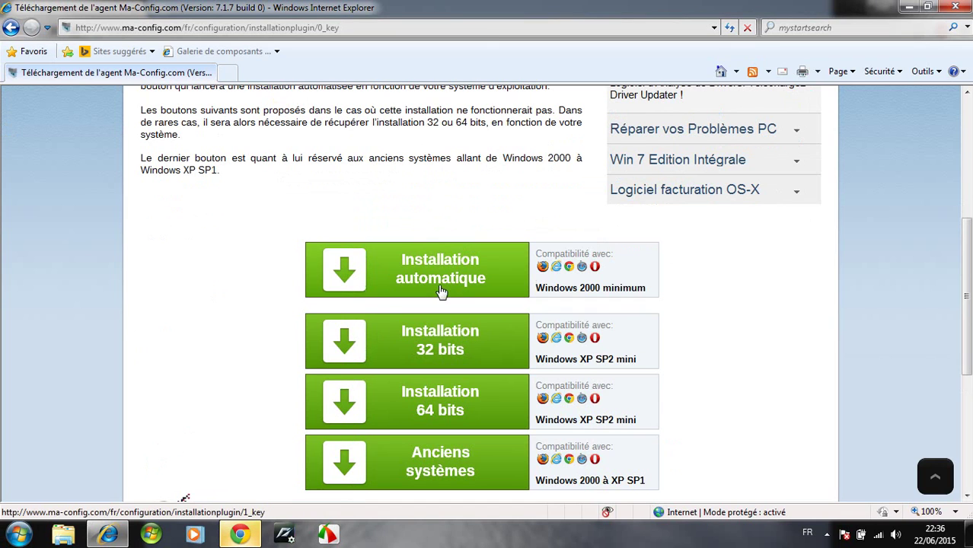
left_click(257, 535)
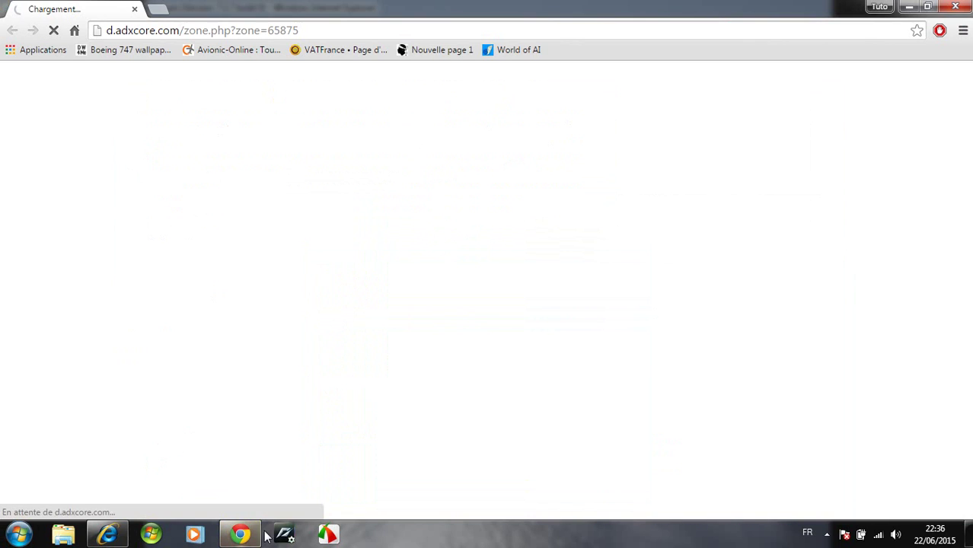
left_click(912, 6)
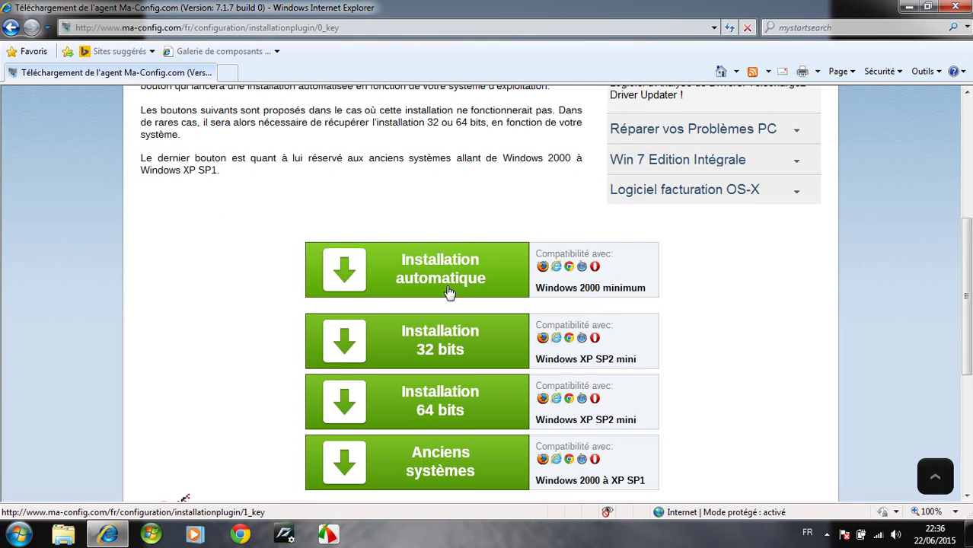
Open the personal Téléchargements folder, locate the MaConfigx64_4_6_0_1 installer, and close the folder
scroll(823, 319, "down", 3)
key("super")
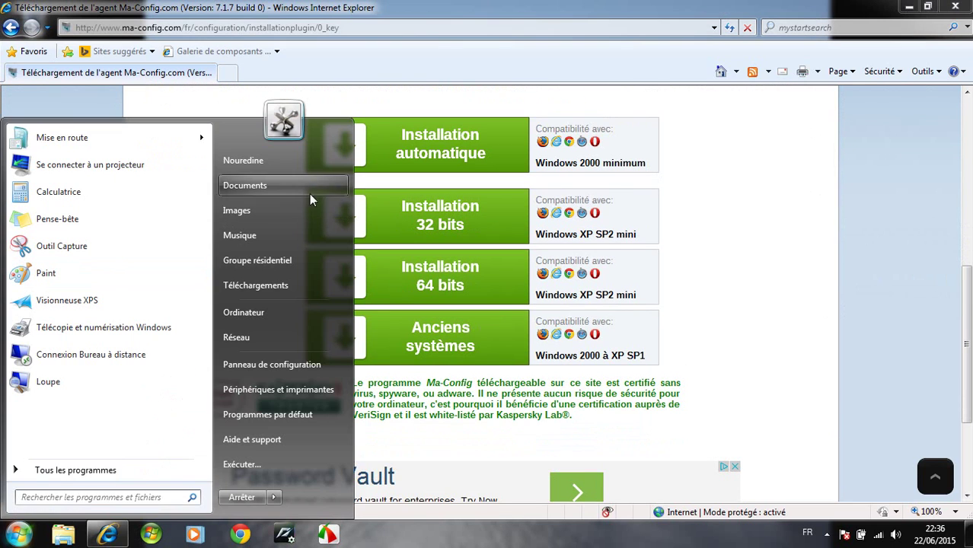
left_click(287, 164)
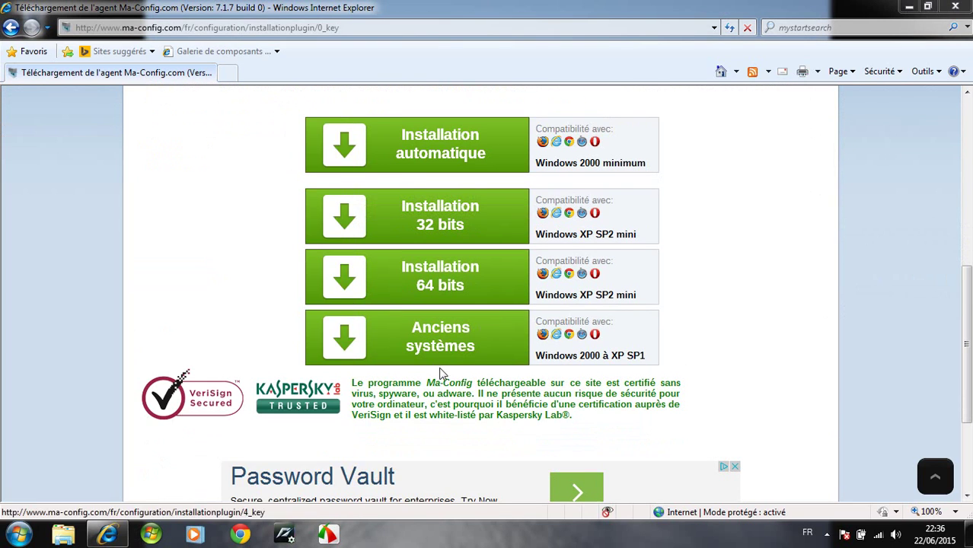
double_click(565, 236)
scroll(577, 258, "down", 1)
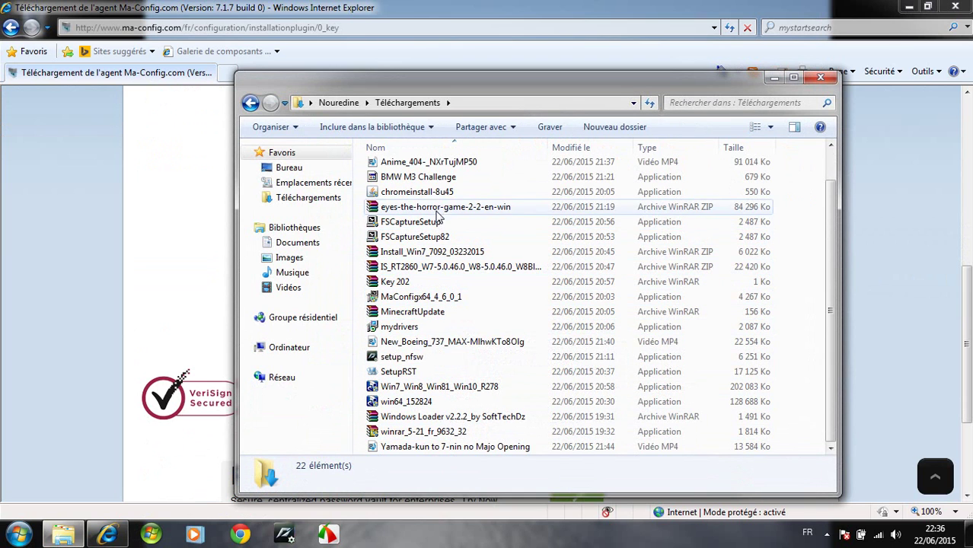
scroll(427, 320, "up", 1)
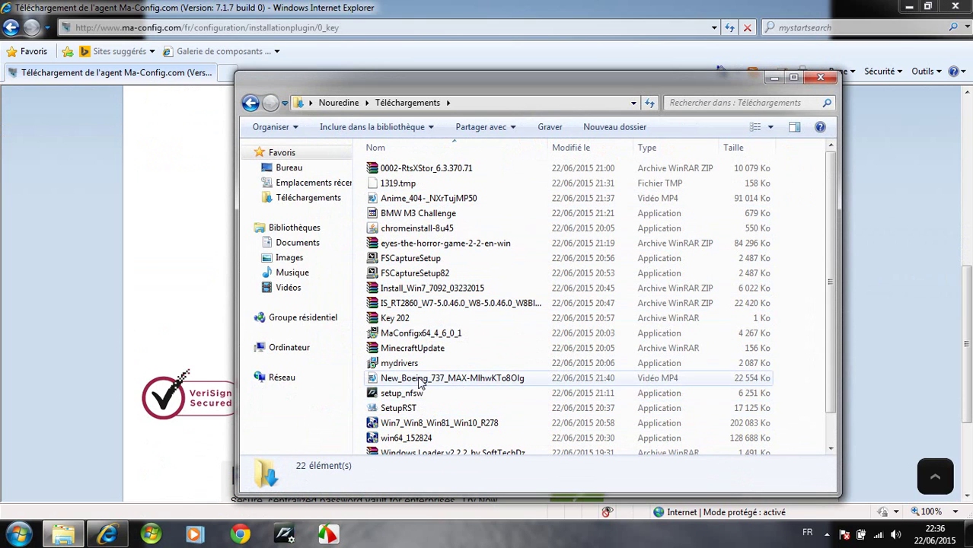
scroll(421, 419, "down", 1)
scroll(419, 419, "up", 1)
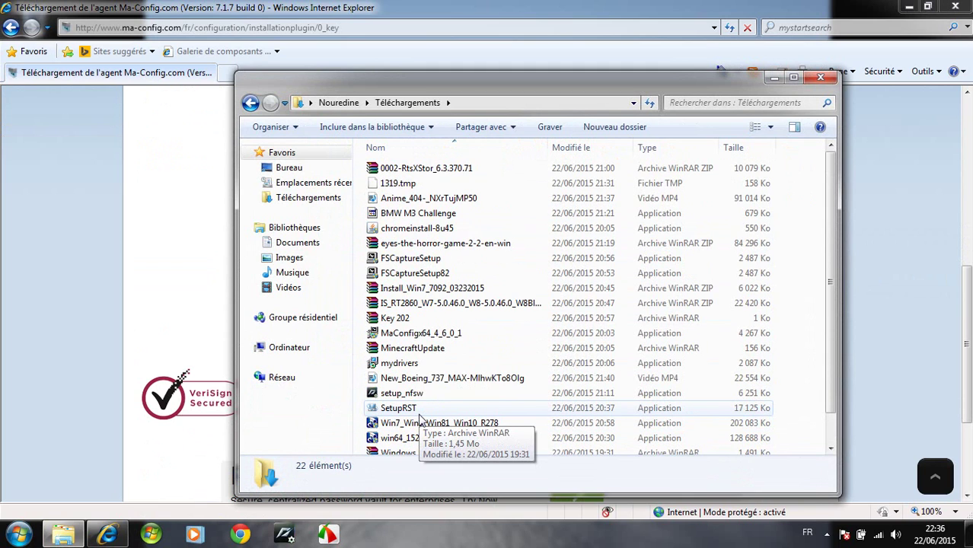
left_click(384, 334)
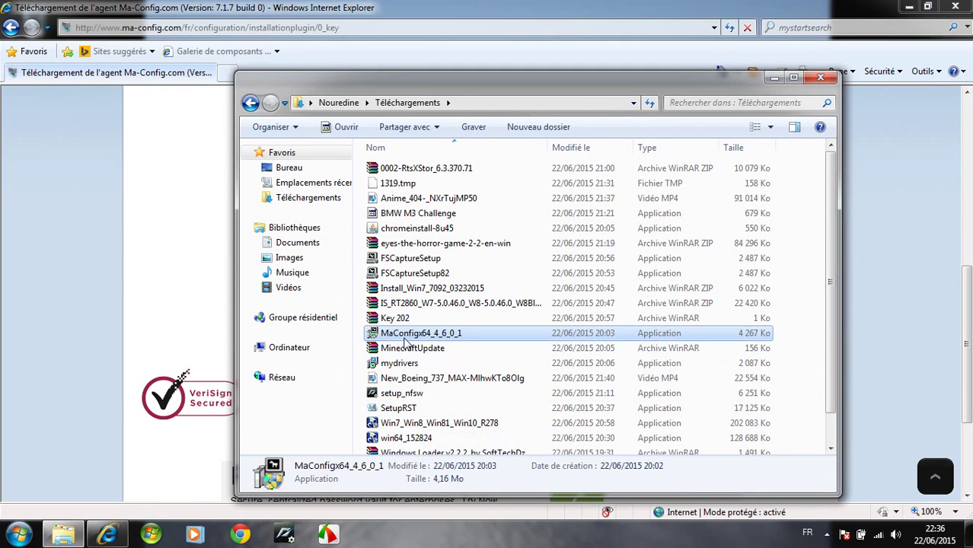
left_click(822, 77)
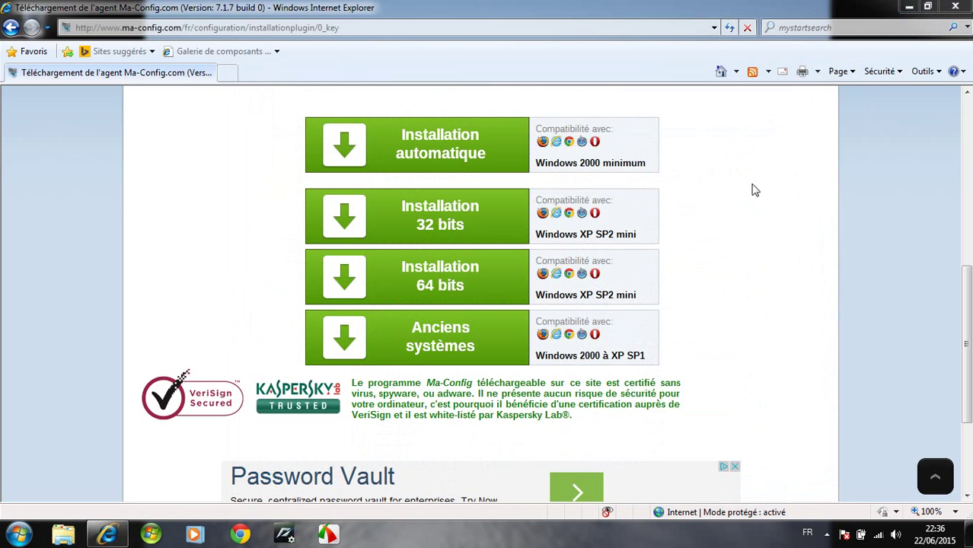
Close Internet Explorer and open the Drivers folder on the desktop to look over its files
left_click(956, 6)
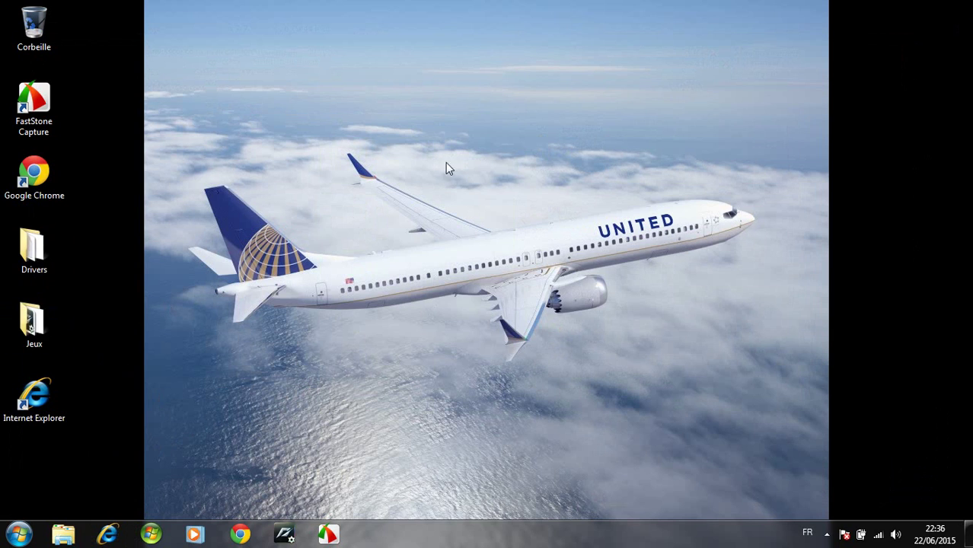
double_click(44, 268)
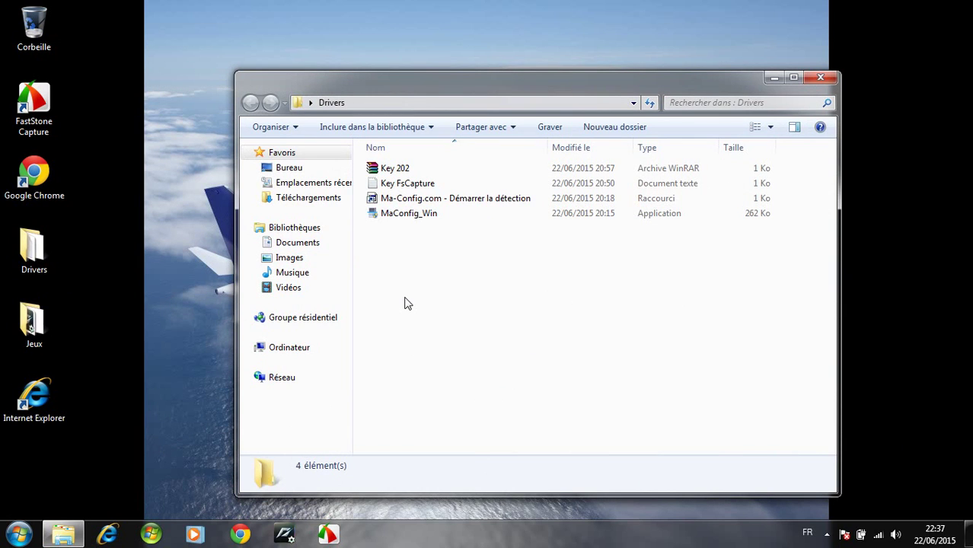
left_click(431, 184)
left_click(423, 172)
left_click(440, 291)
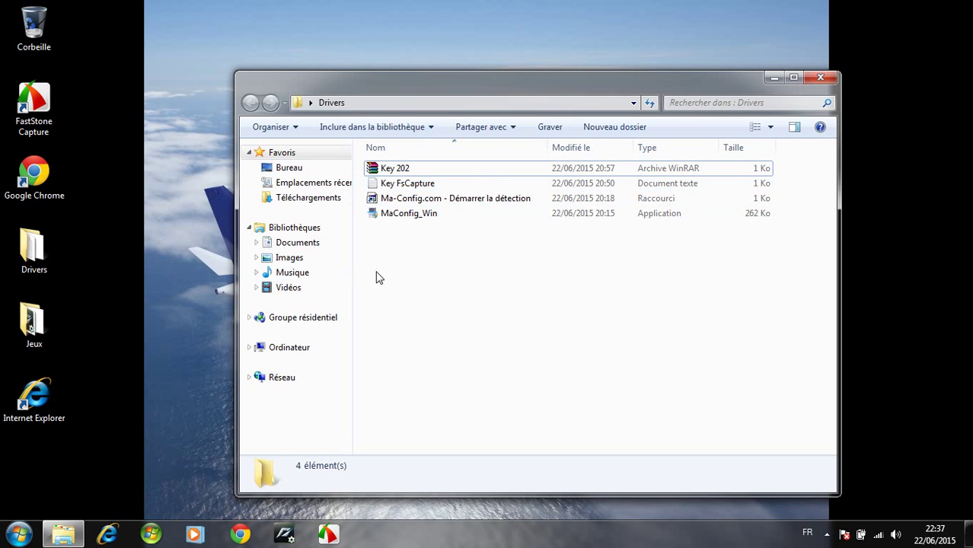
Run the "Ma-Config.com - Démarrer la détection" shortcut from the Drivers folder and close the folder
left_click_drag(427, 283, 397, 164)
left_click(466, 331)
double_click(422, 200)
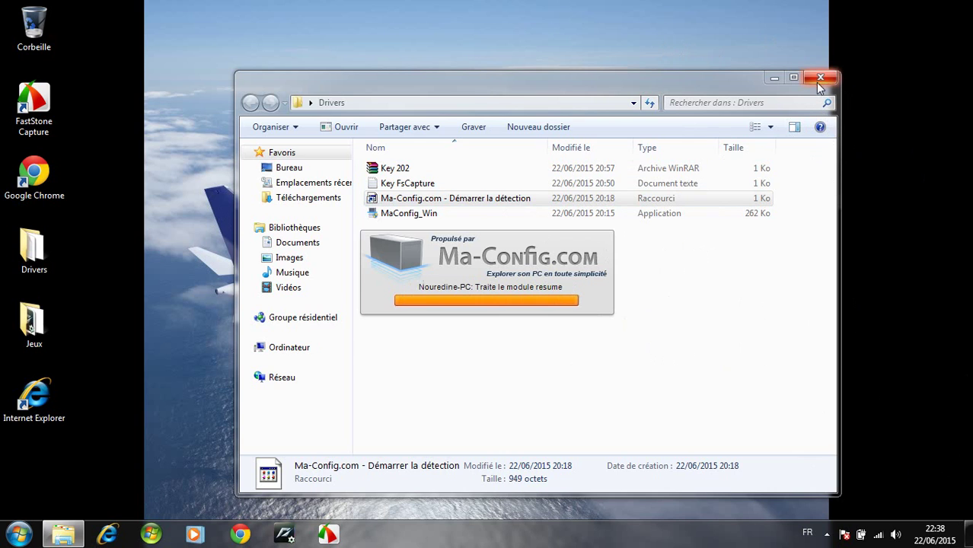
left_click(811, 81)
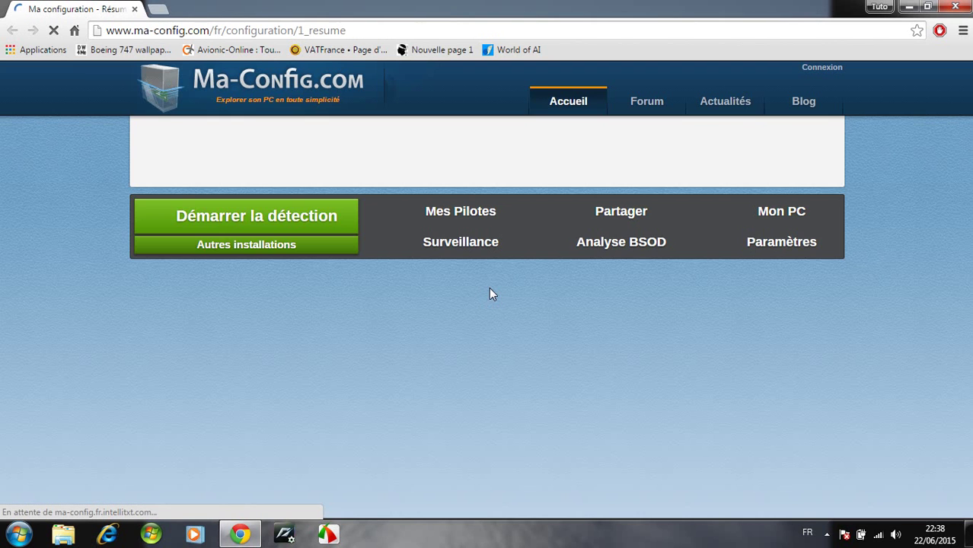
Examine the Ma-Config "Résumé" page for the detected system, processor, motherboard, memory, graphics, disk and network components
scroll(491, 290, "down", 4)
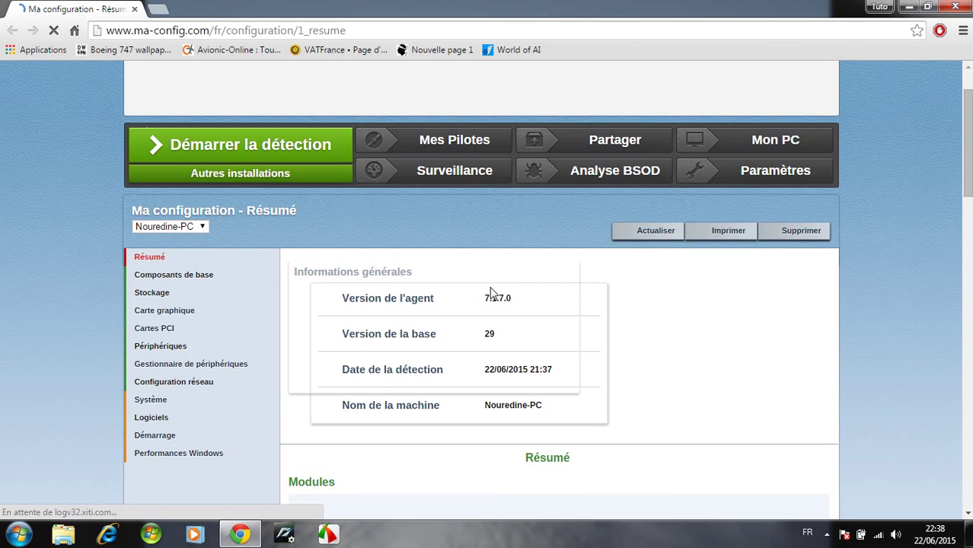
scroll(481, 289, "down", 5)
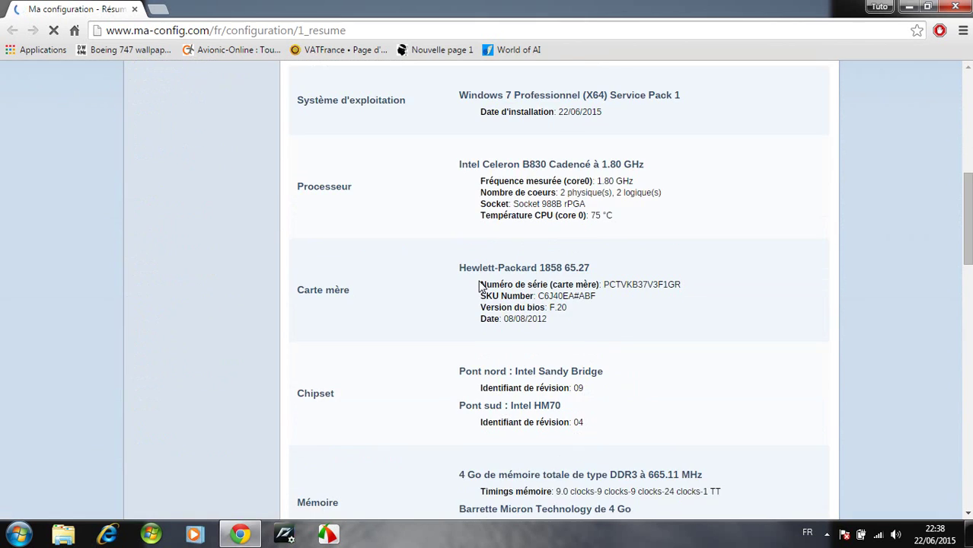
scroll(480, 285, "down", 2)
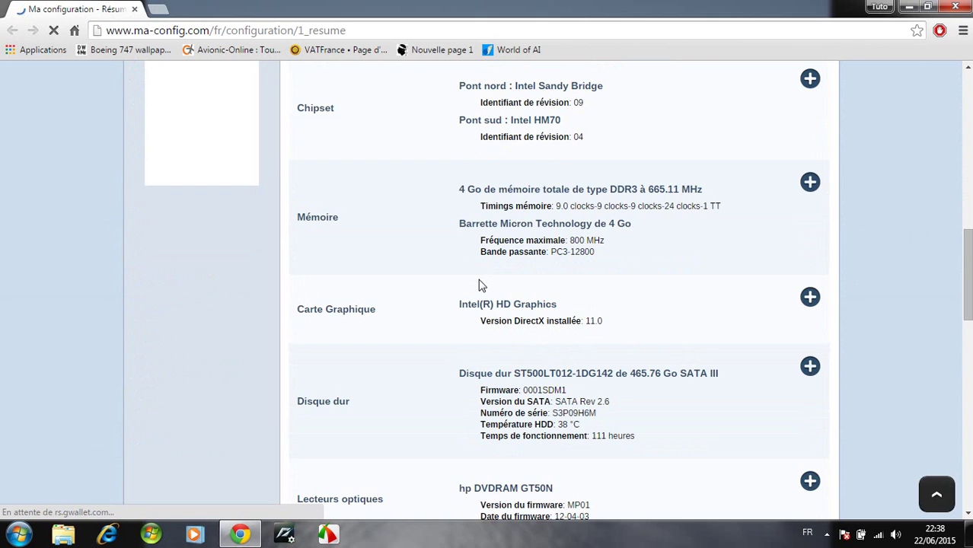
scroll(479, 317, "down", 2)
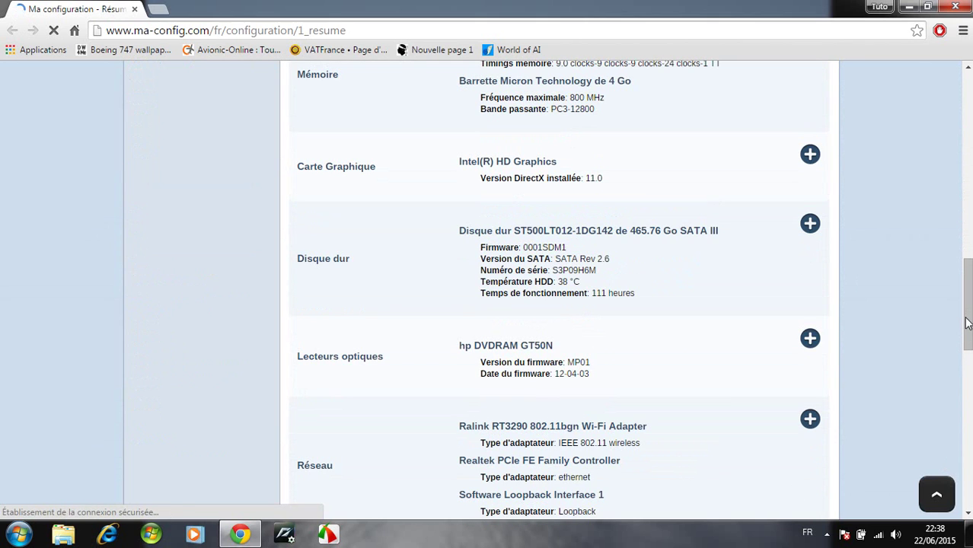
left_click(969, 244)
scroll(753, 289, "up", 2)
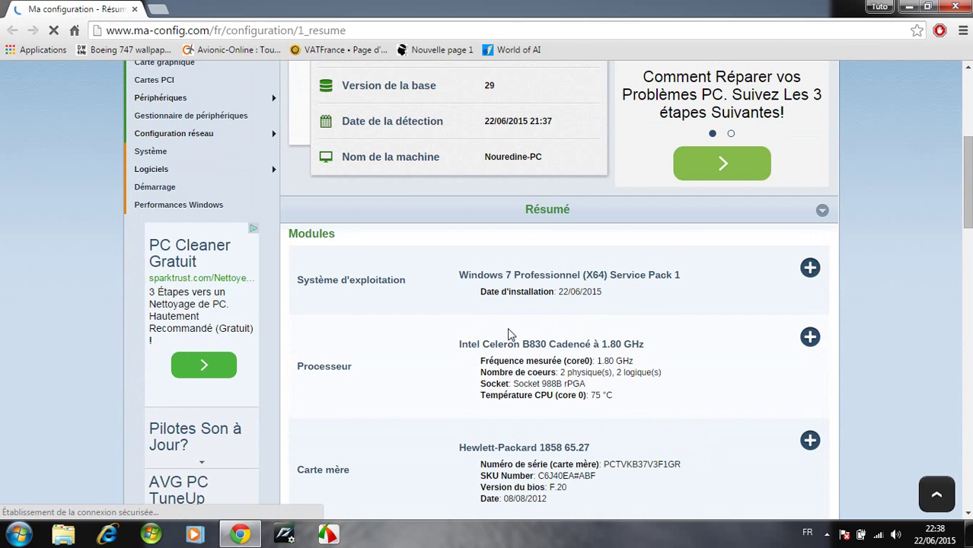
scroll(511, 331, "up", 1)
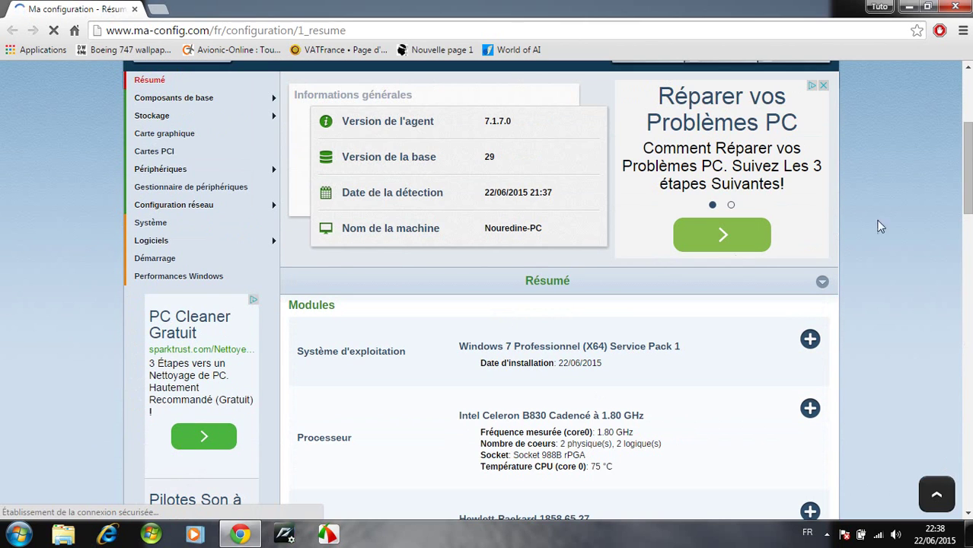
scroll(967, 123, "up", 3)
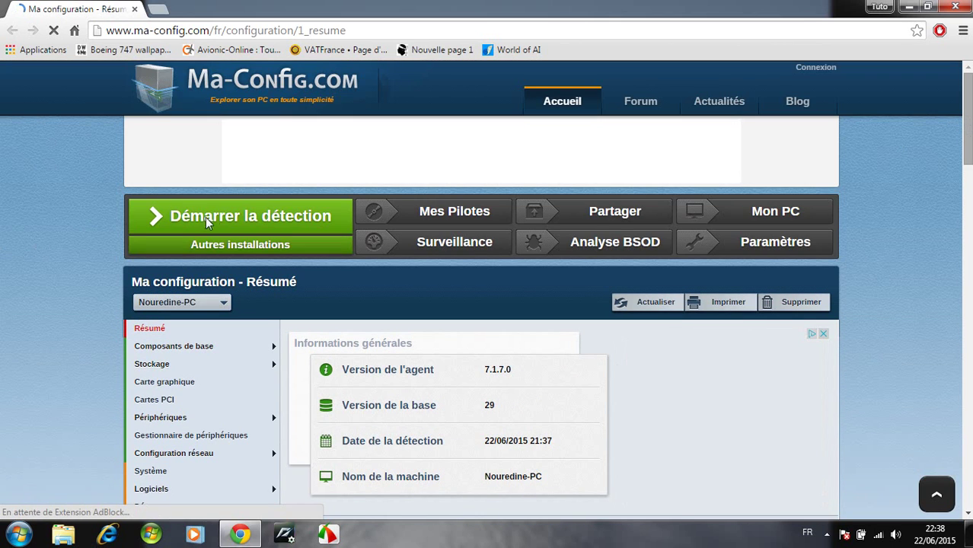
scroll(952, 152, "down", 1)
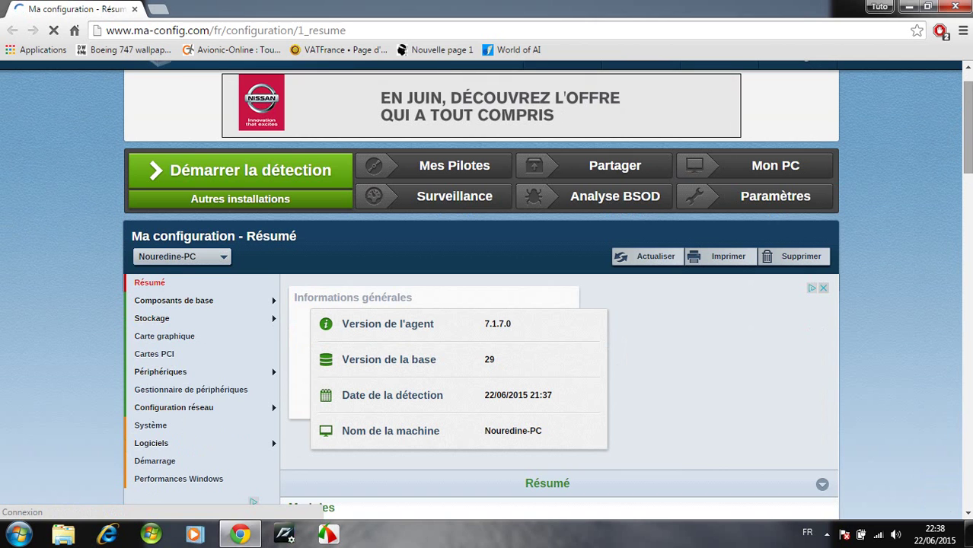
Start the Ma-Config driver search and check the other available versions of the Intel USB controller driver
left_click_drag(970, 147, 970, 472)
left_click(460, 280)
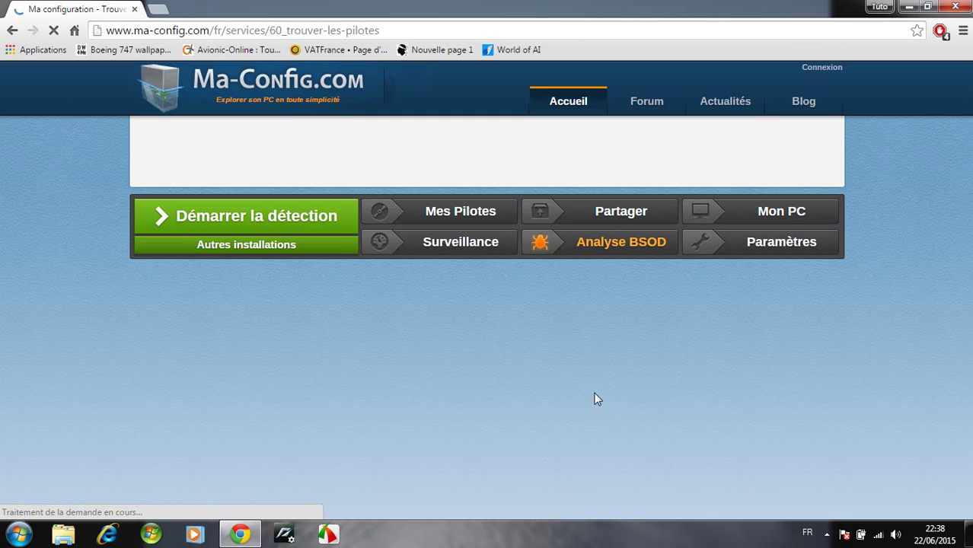
scroll(578, 381, "down", 5)
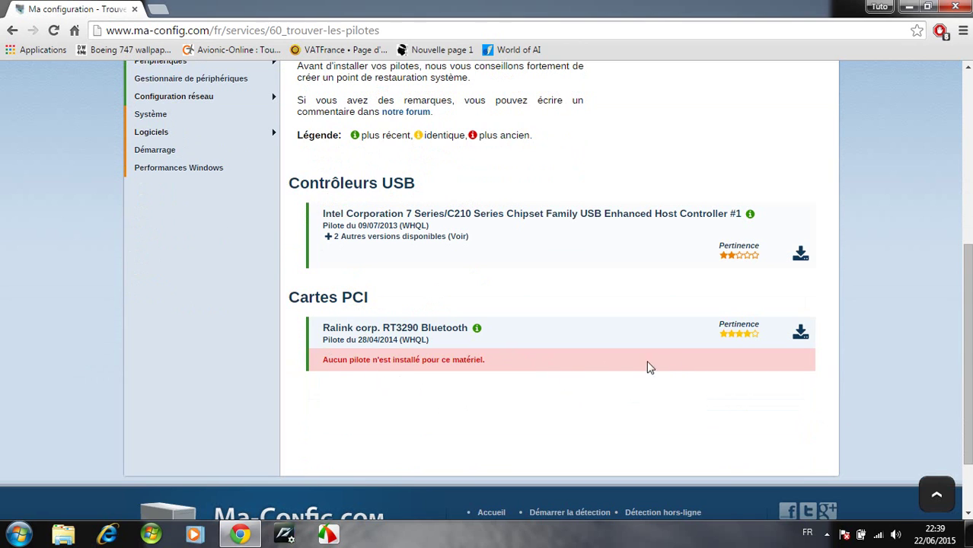
left_click(330, 237)
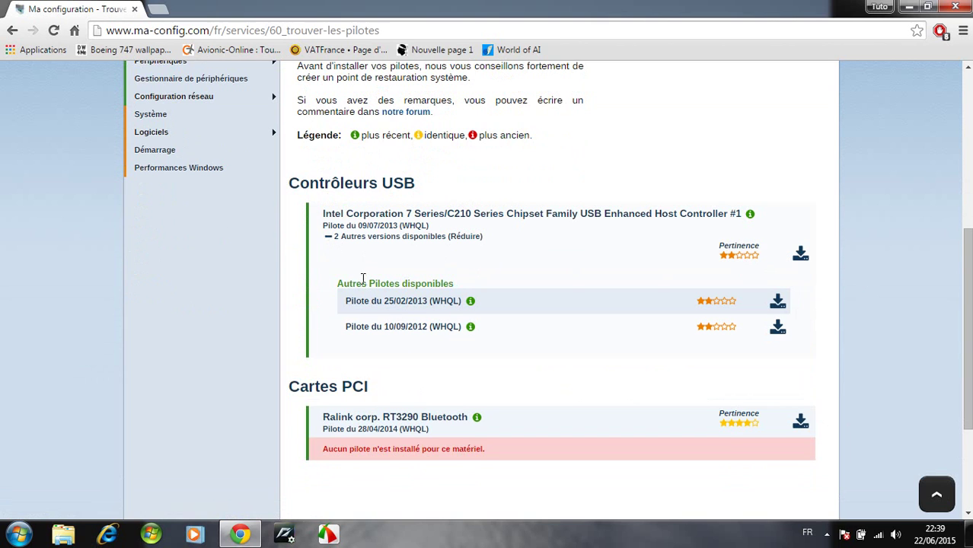
left_click(328, 237)
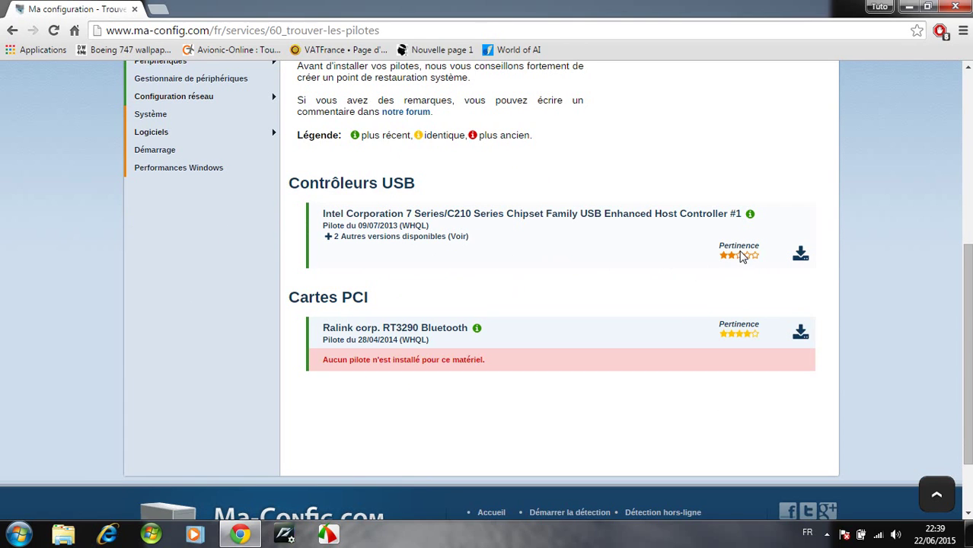
Minimize Chrome and open the desktop's Personnalisation settings
mouse_move(741, 262)
left_click(258, 536)
right_click(541, 126)
left_click(620, 323)
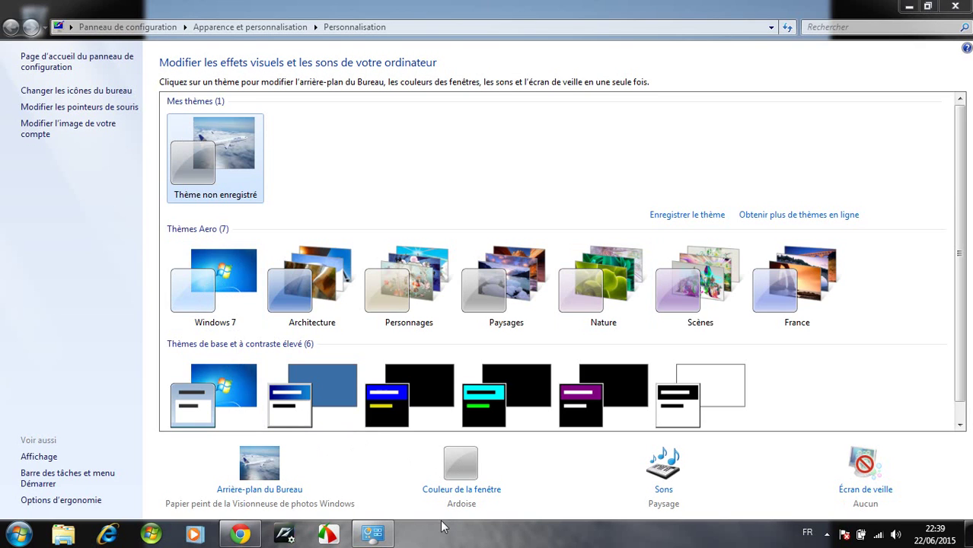
Close the Personnalisation window, return to Chrome and download the Ralink RT3290 Bluetooth driver via the manufacturer's site
left_click(955, 6)
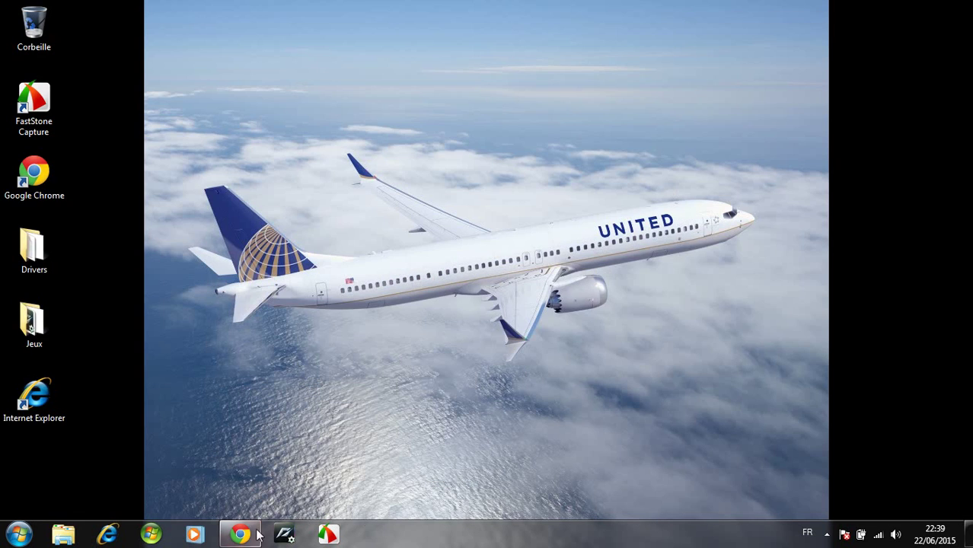
left_click(251, 537)
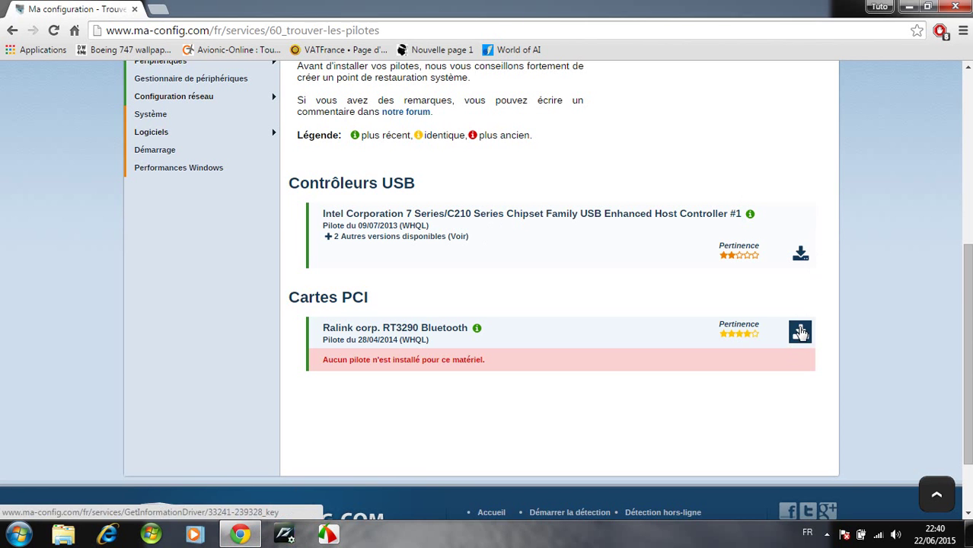
left_click(801, 332)
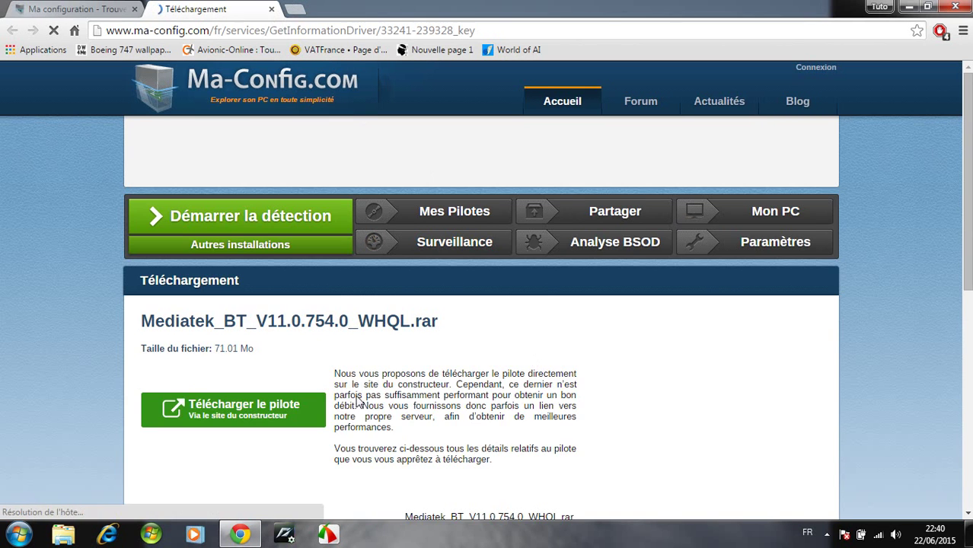
scroll(280, 342, "down", 1)
scroll(277, 349, "down", 1)
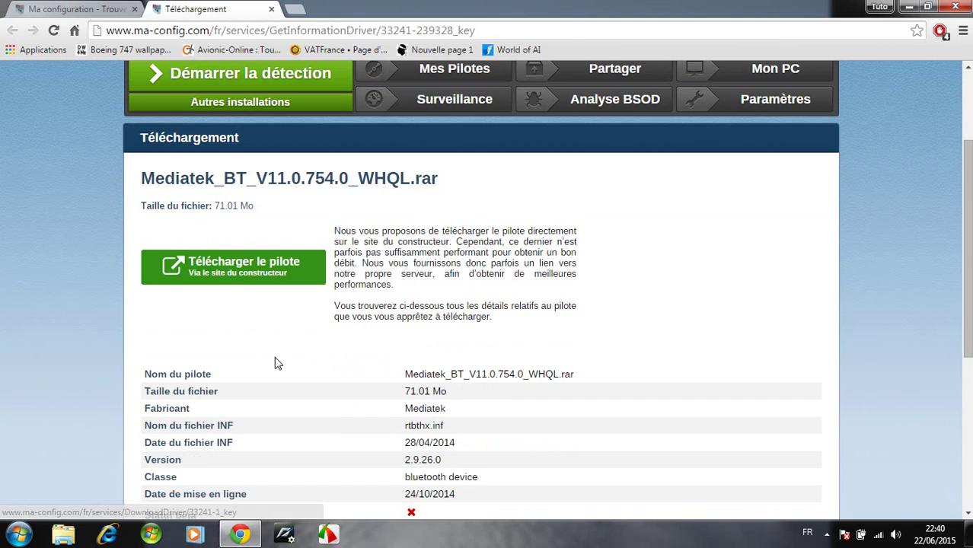
left_click(237, 277)
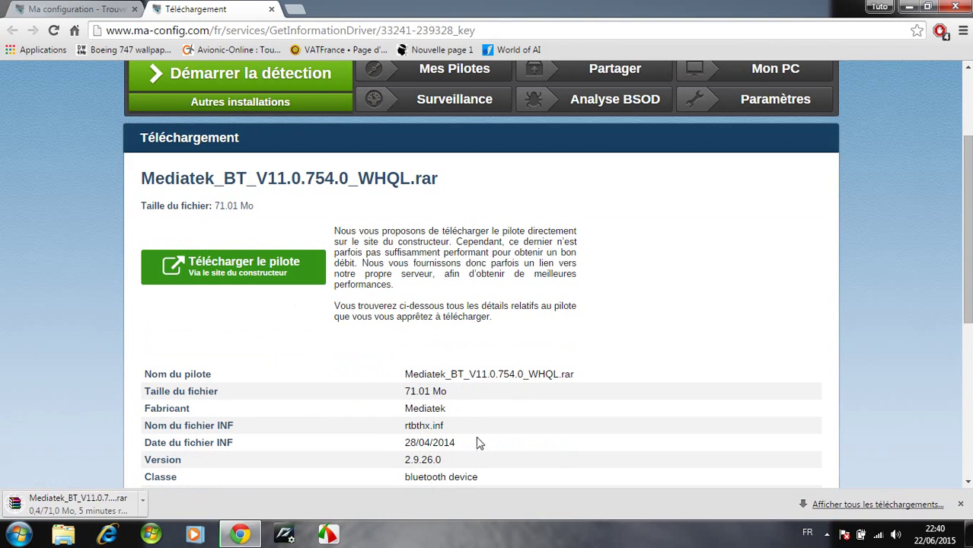
Open the downloaded Mediatek_BT_V11.0.754.0_WHQL.rar, run setup.exe from its folder and close WinRAR
left_click(854, 505)
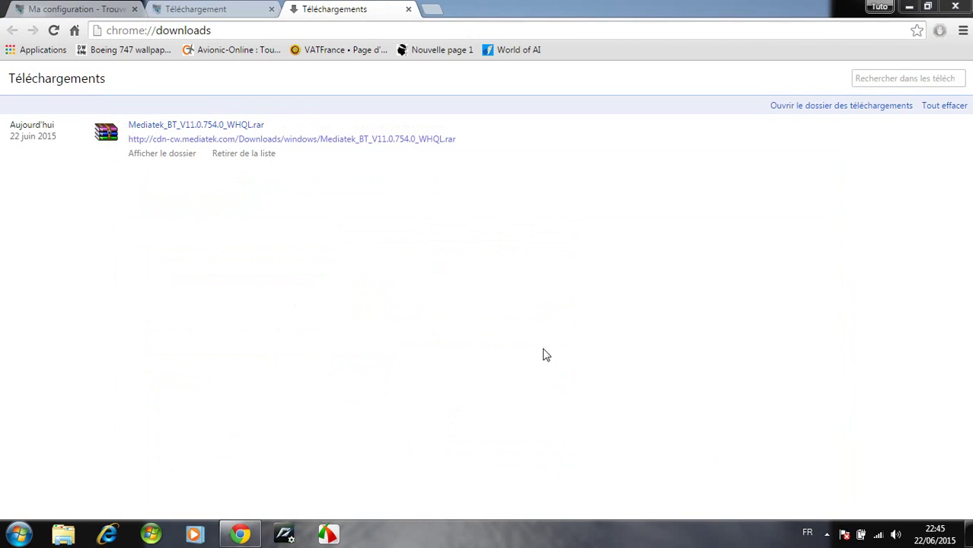
left_click(187, 124)
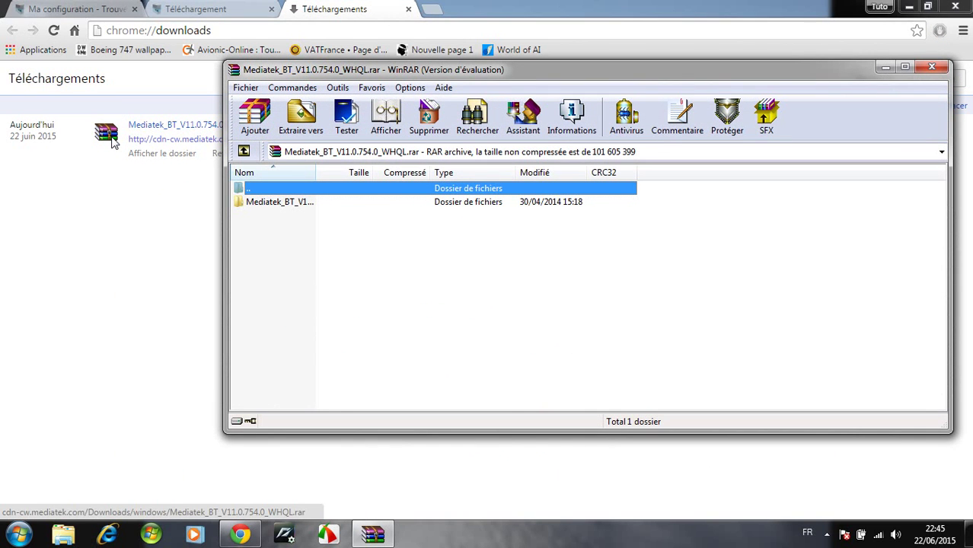
double_click(319, 205)
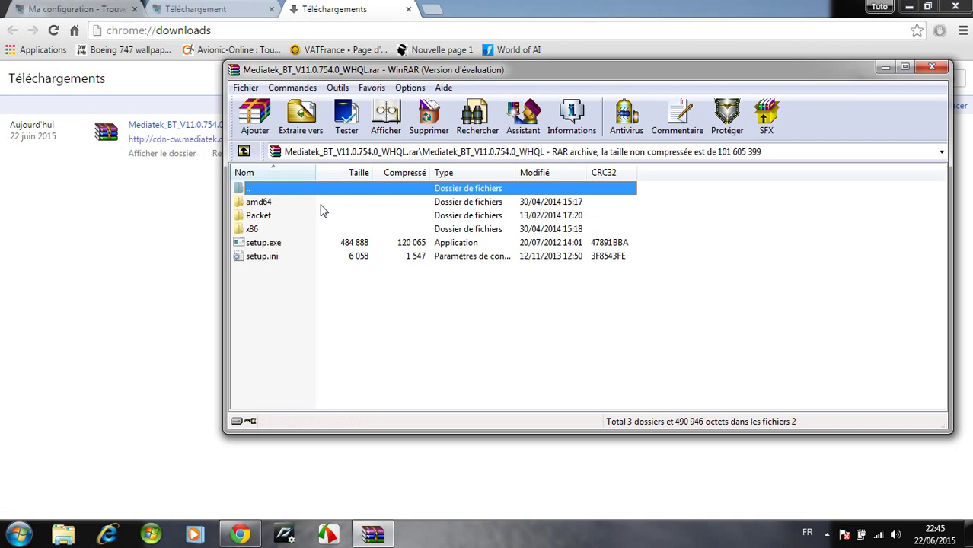
double_click(268, 243)
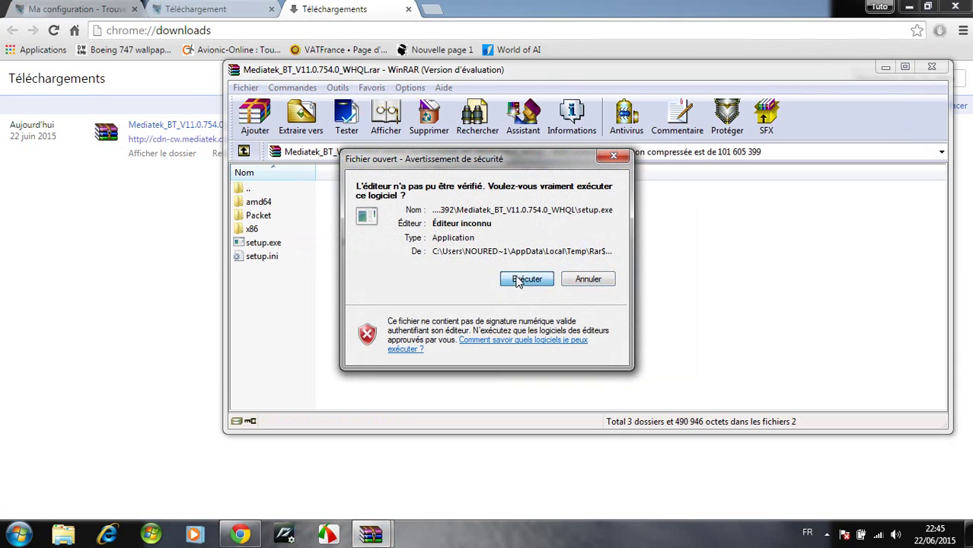
left_click(526, 279)
left_click(932, 67)
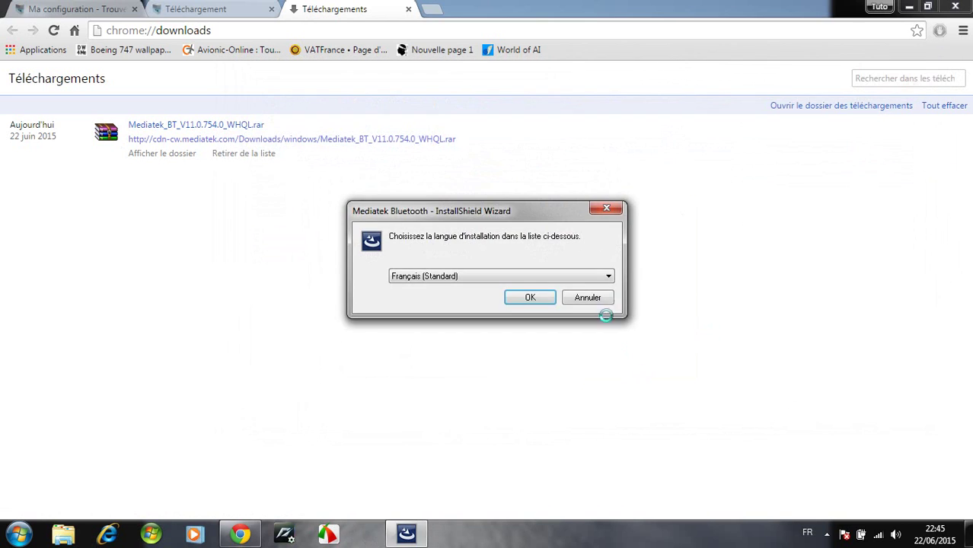
Start installing Mediatek Bluetooth in Français (Standard), keeping the proposed Ralink Bluetooth Stack destination folder
left_click(553, 295)
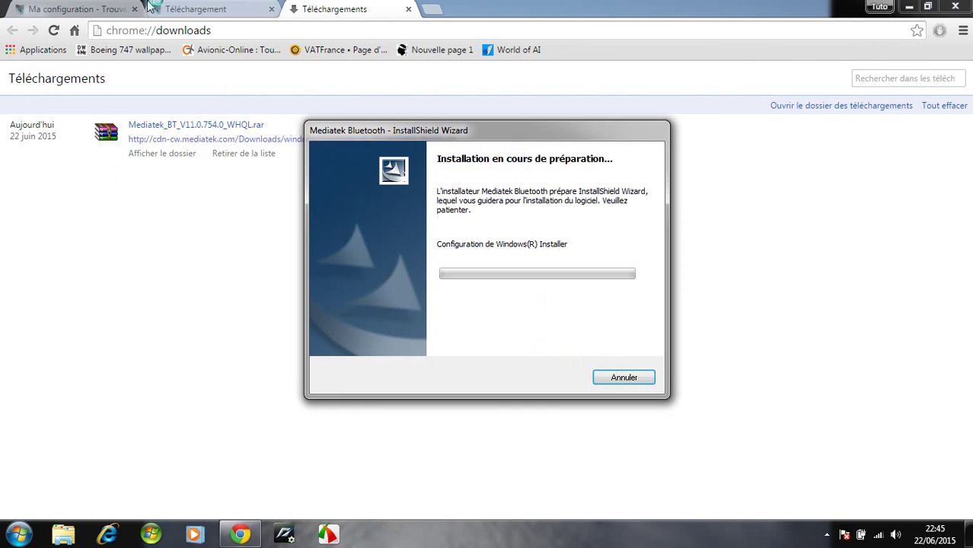
left_click(90, 7)
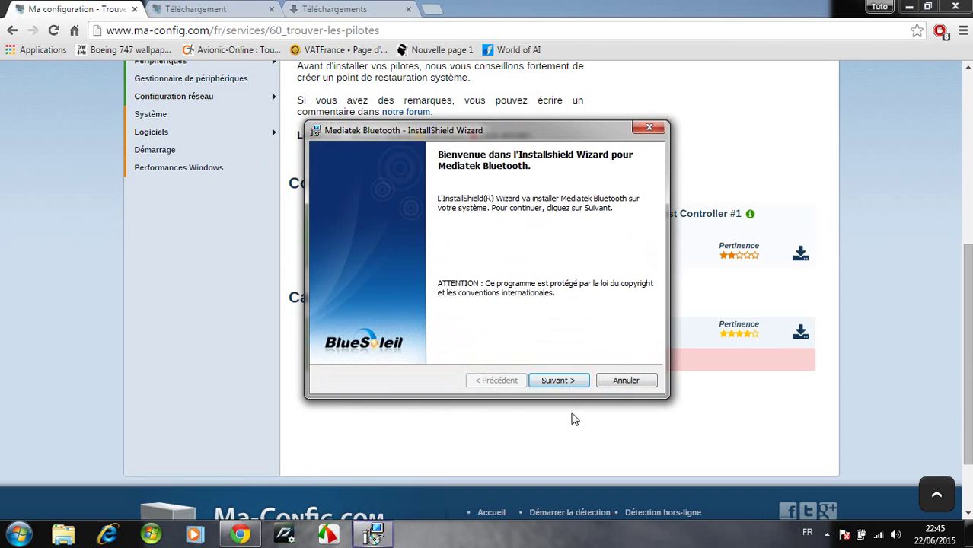
left_click(563, 381)
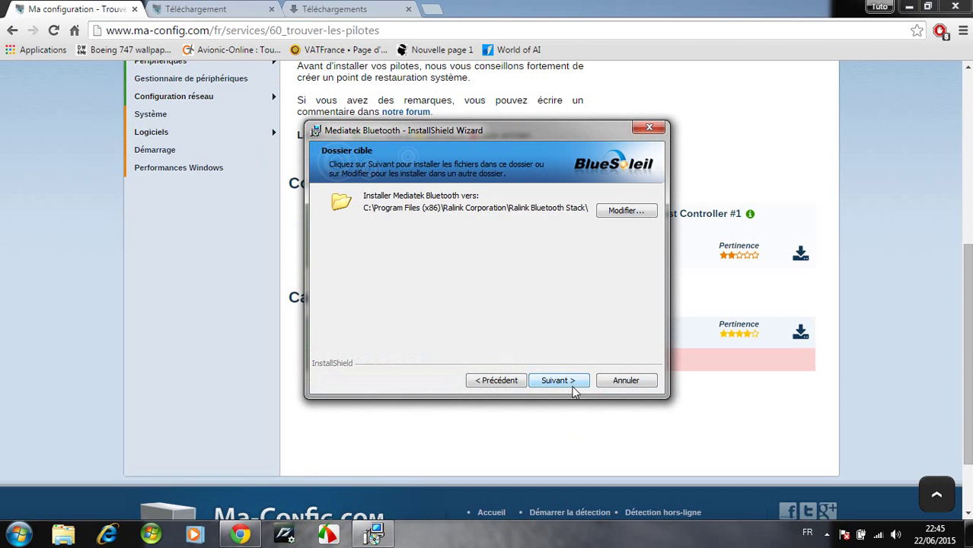
left_click(574, 391)
left_click(559, 385)
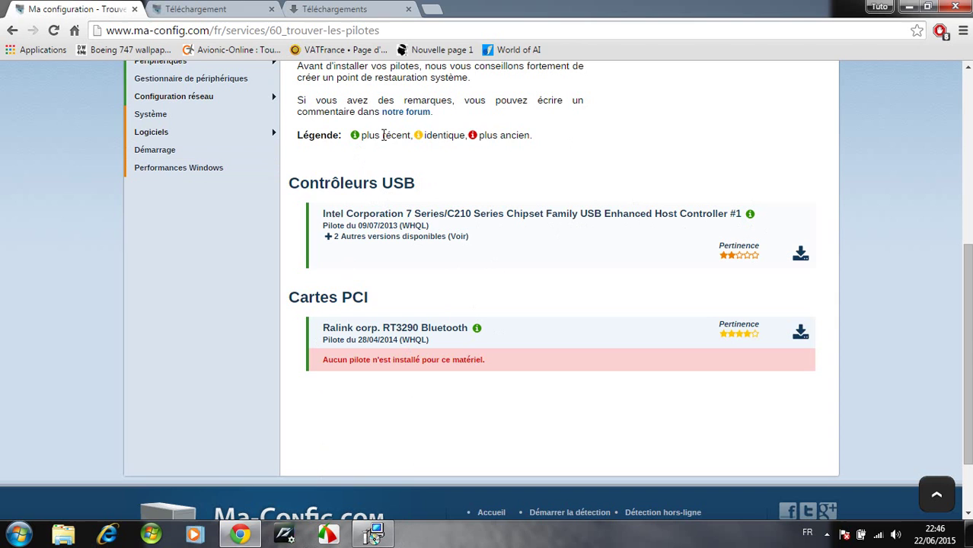
Check the other available versions of the Intel 7 Series/C210 USB controller driver and collapse the list
left_click(384, 530)
left_click(227, 296)
left_click(340, 242)
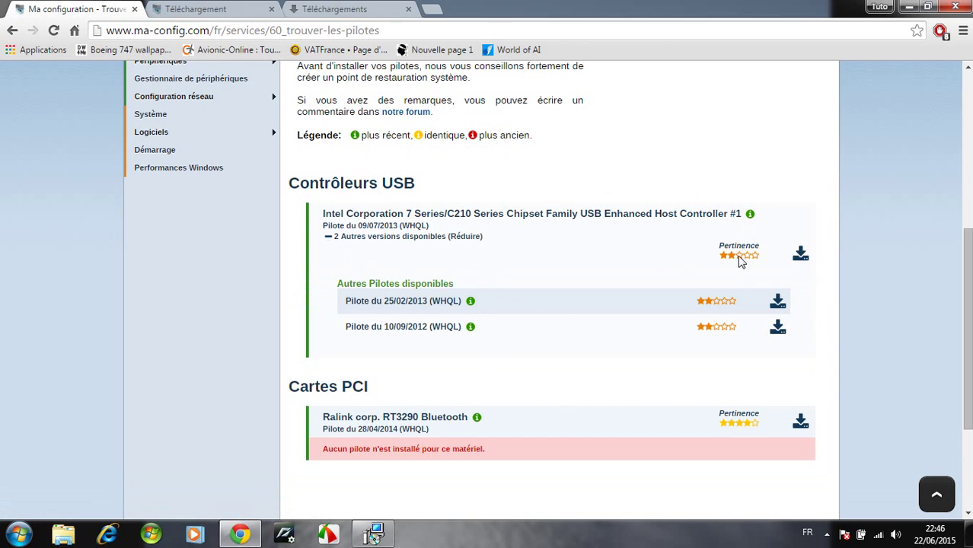
left_click(372, 239)
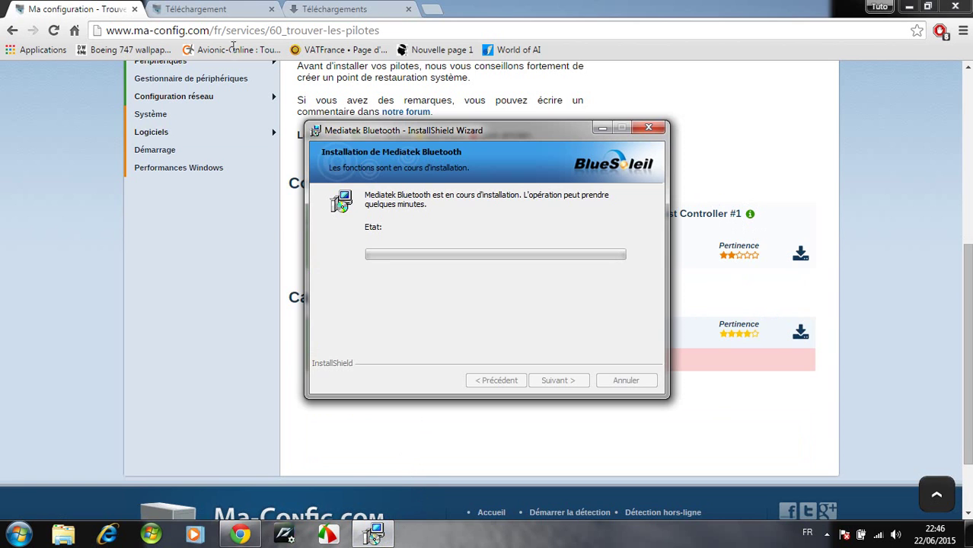
Remove Mediatek_BT_V11.0.754.0_WHQL.rar from Chrome's download list and close the downloads page
left_click(215, 9)
left_click(307, 8)
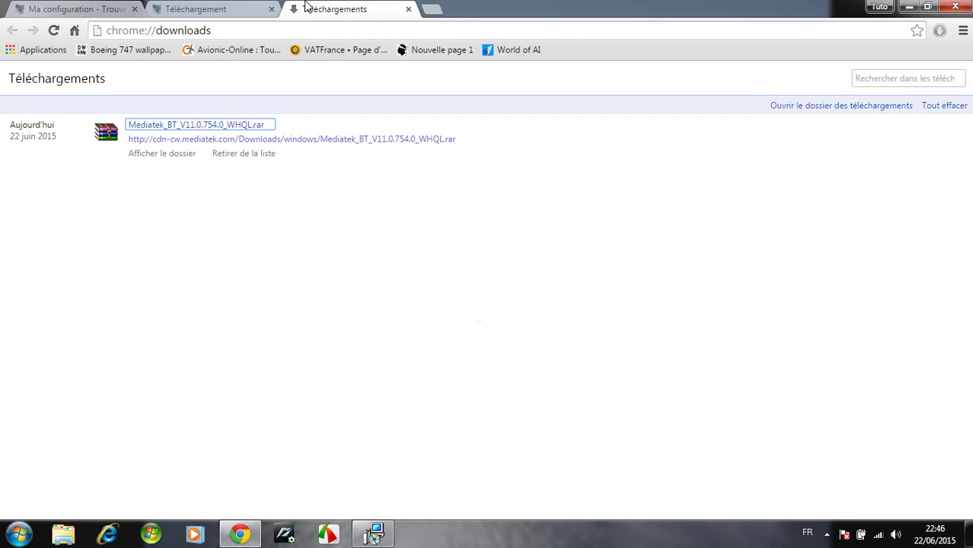
left_click(268, 155)
key("ctrl+w")
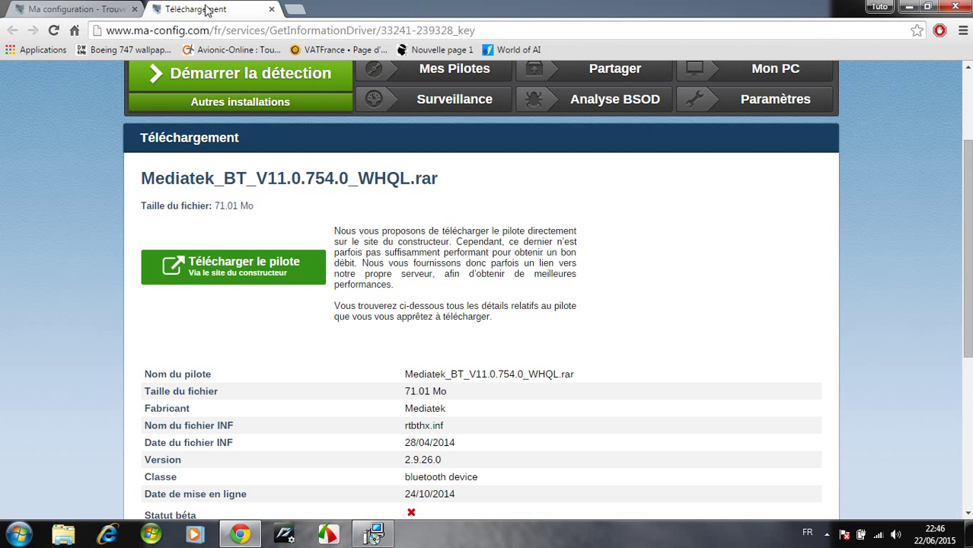
Review the Mediatek driver's details on the Ma-Config download page, then close that page and Chrome
scroll(356, 311, "down", 3)
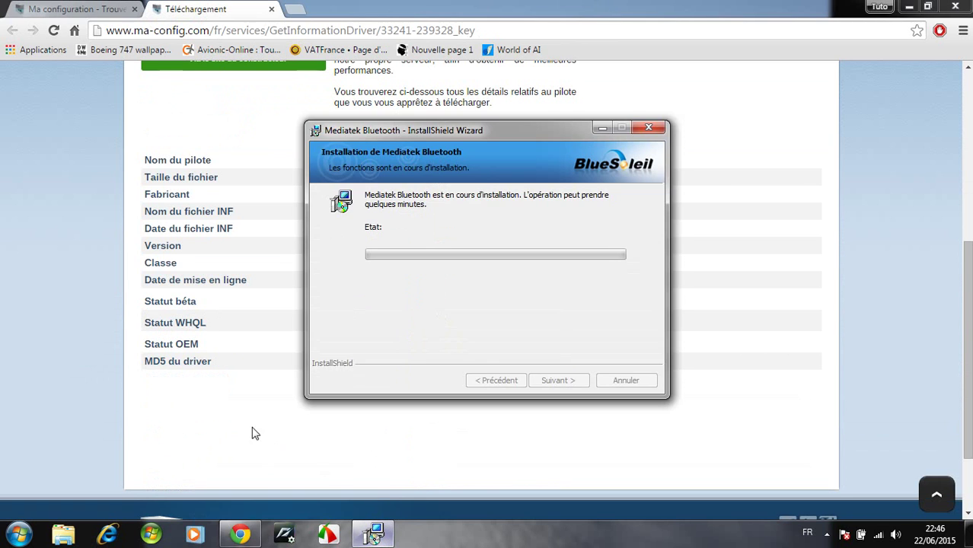
left_click(153, 399)
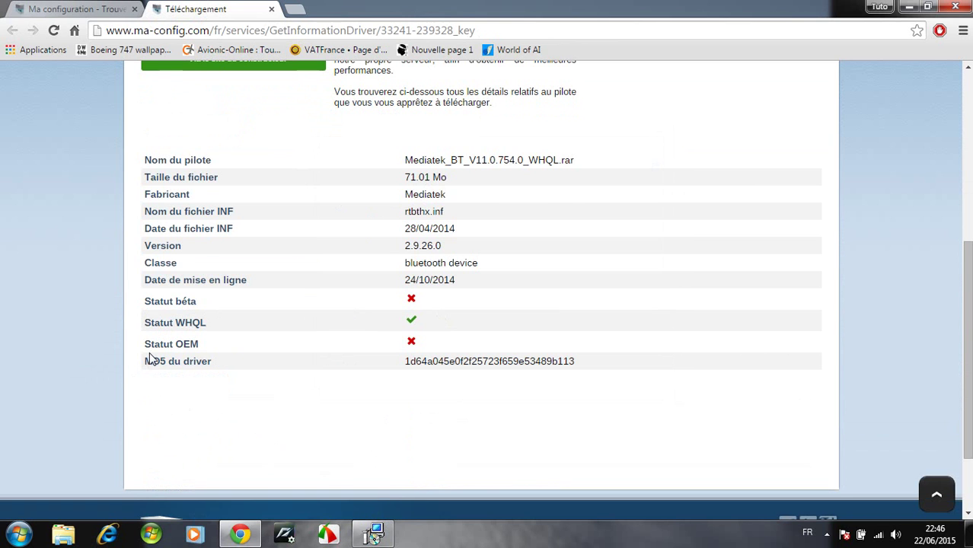
scroll(152, 358, "up", 4)
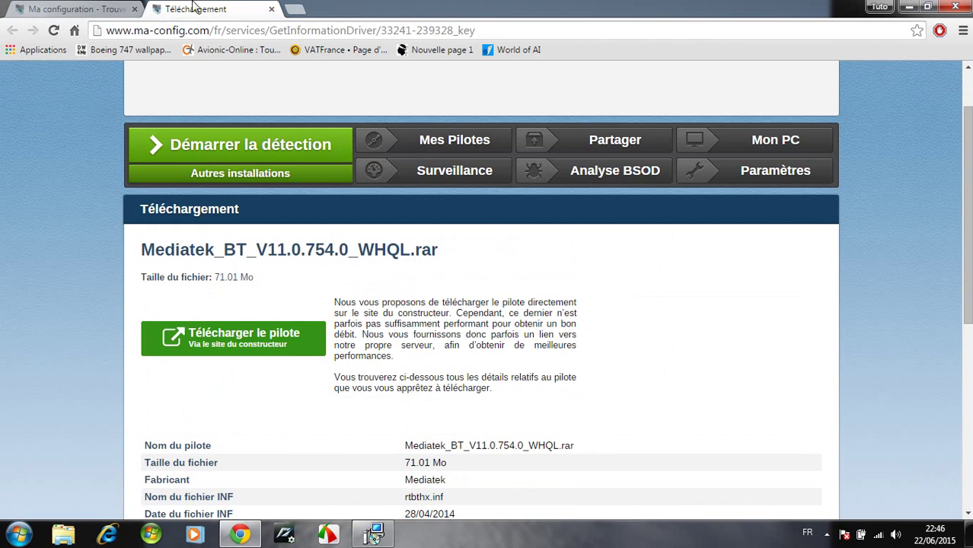
middle_click(194, 7)
left_click(955, 6)
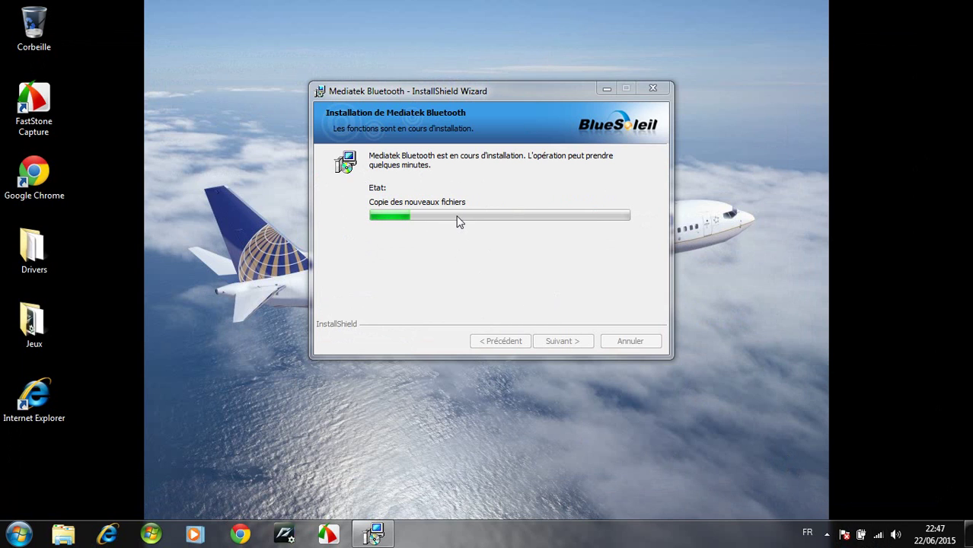
View the computer's general system information while the Bluetooth installation runs, and close the window
left_click_drag(476, 92, 494, 65)
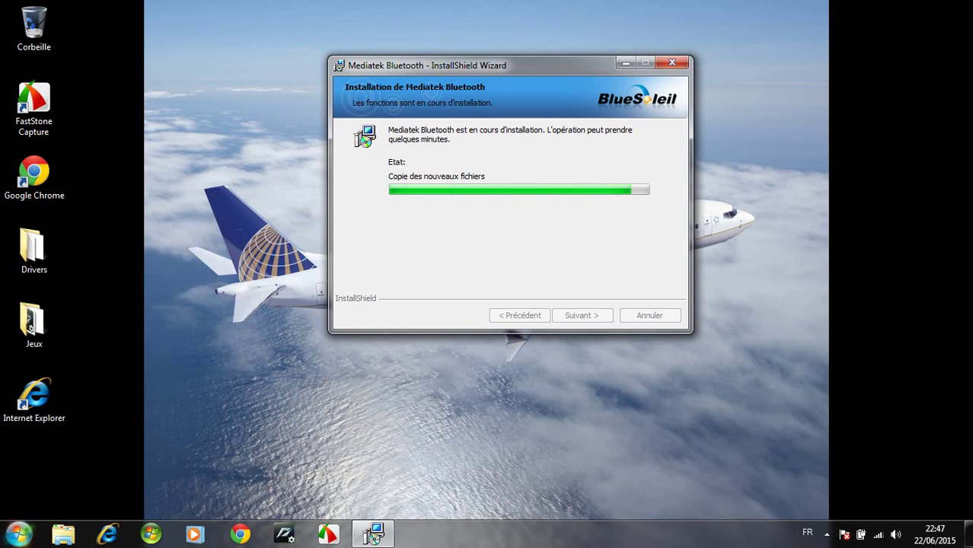
left_click(18, 533)
right_click(318, 315)
left_click(396, 435)
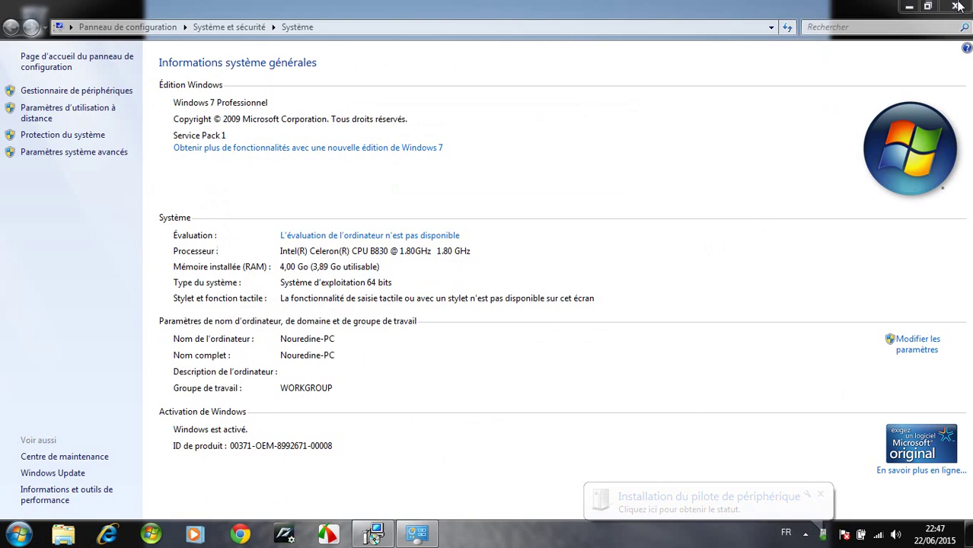
key("alt+F4")
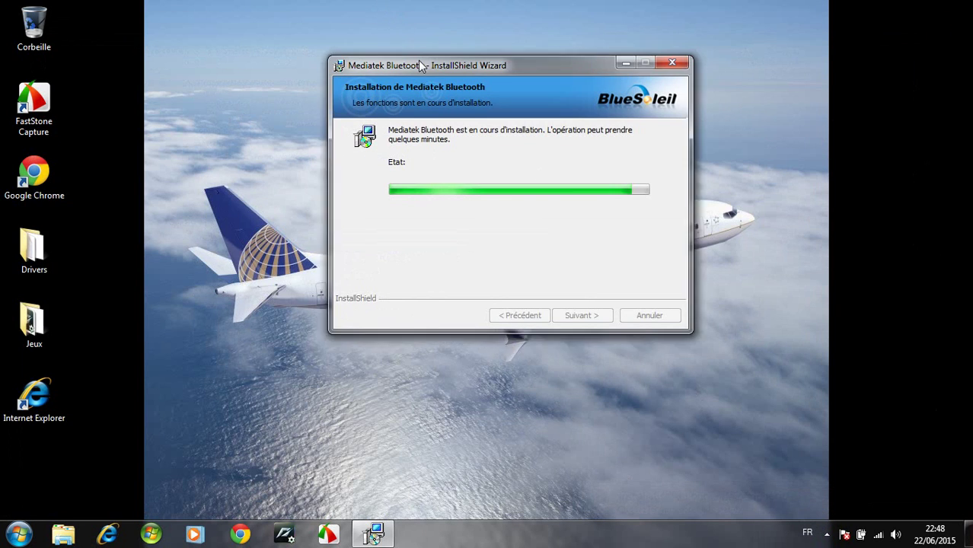
Move the installer window aside and look over the Control Panel categories, then close the Control Panel
left_click_drag(418, 59, 329, 91)
left_click(30, 523)
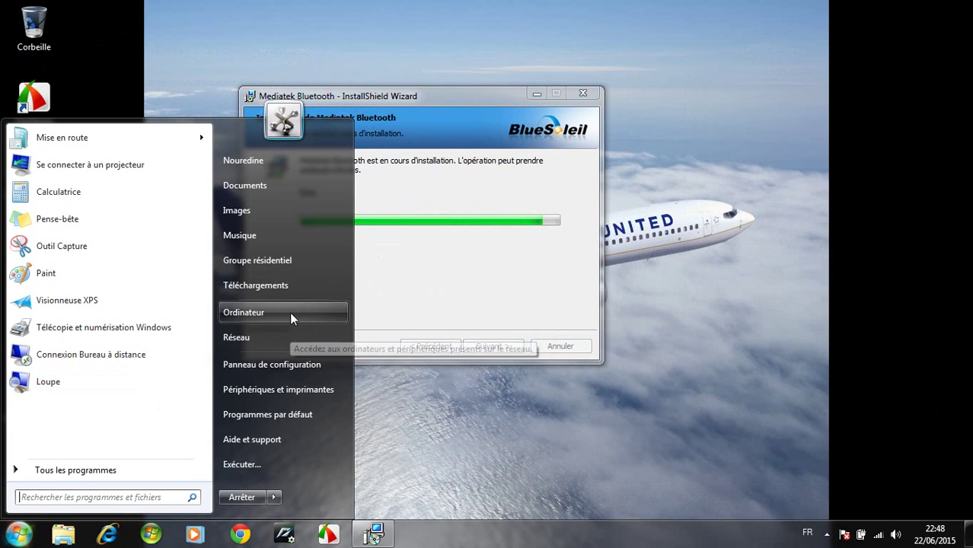
left_click(298, 367)
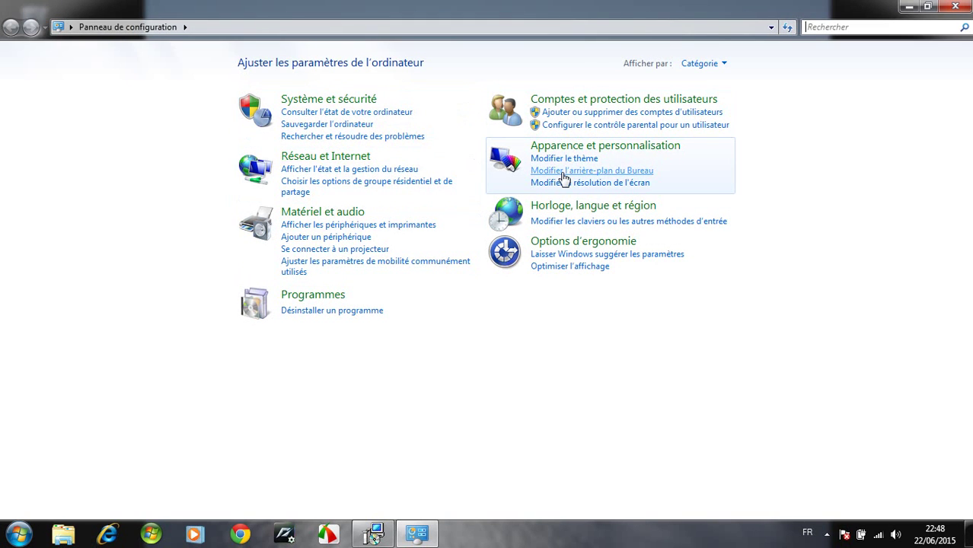
left_click(955, 6)
Inspect the graphics adapter's details in the advanced screen resolution settings and close them
right_click(724, 58)
left_click(759, 217)
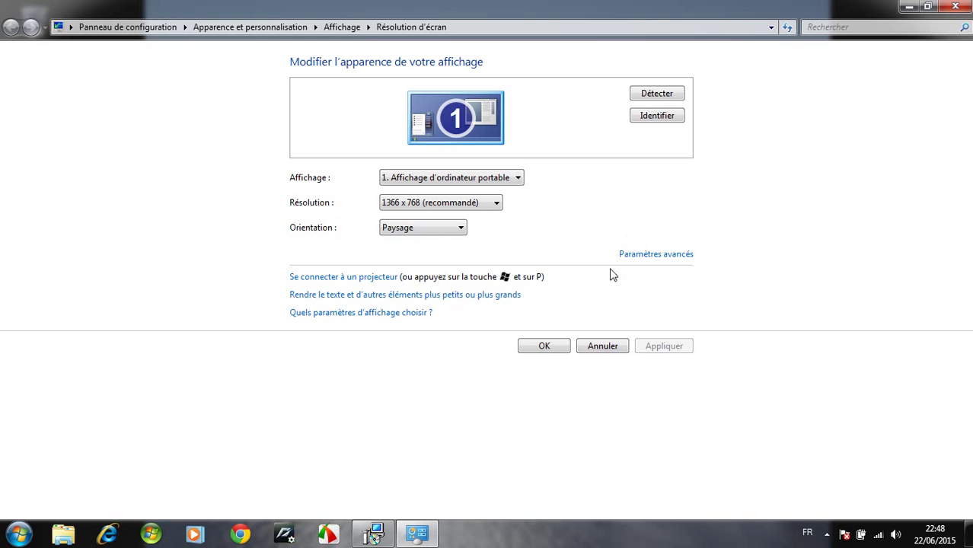
left_click(635, 257)
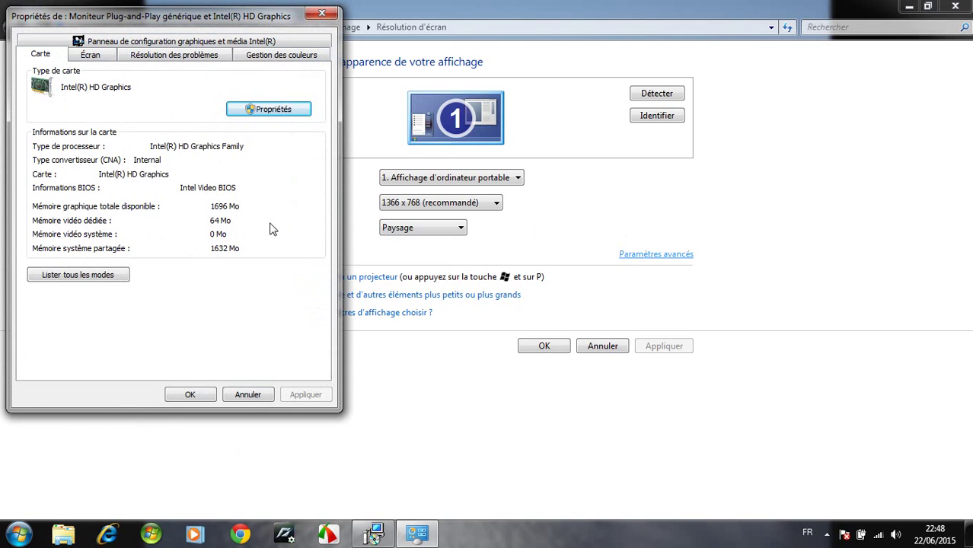
left_click(207, 397)
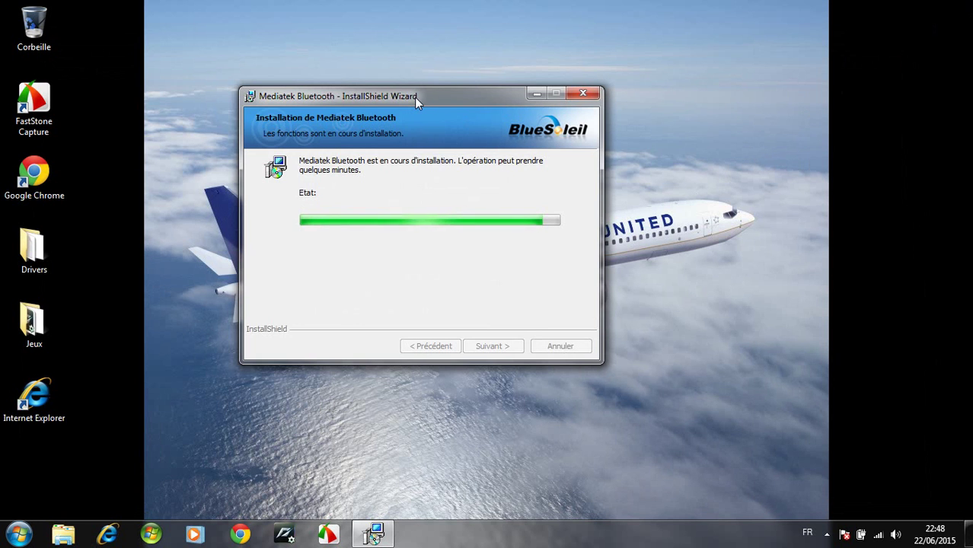
Reposition the Mediatek Bluetooth installer on the desktop and check the hidden notification icons
left_click_drag(415, 99, 508, 130)
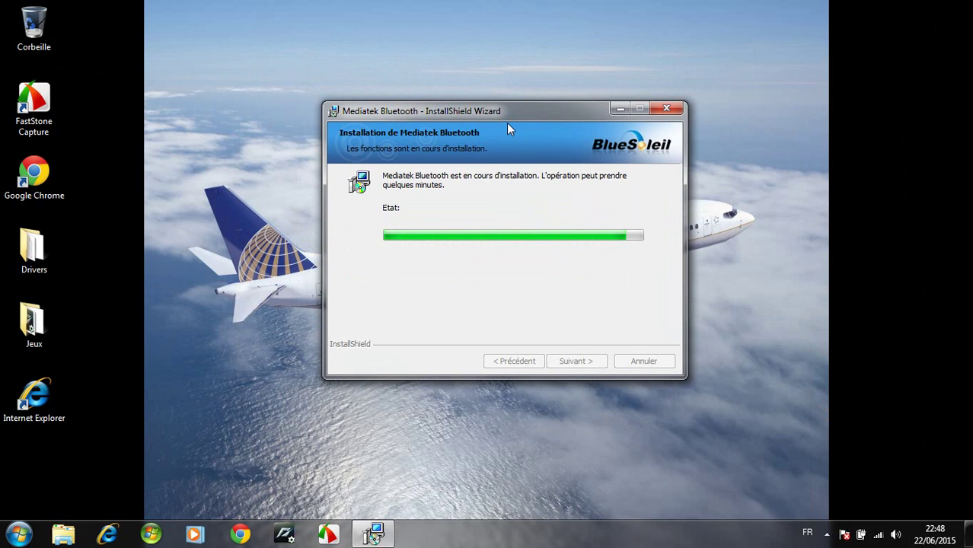
left_click_drag(513, 108, 478, 99)
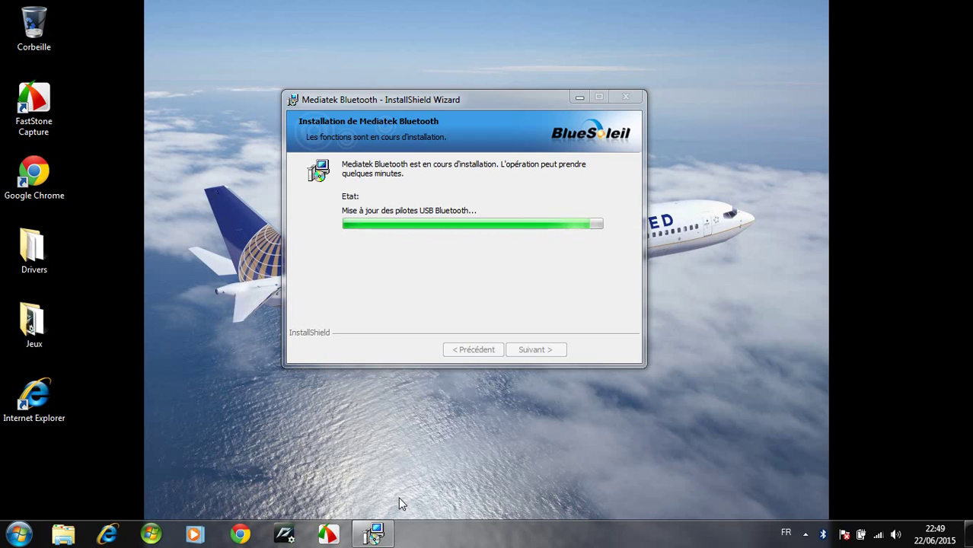
left_click(810, 536)
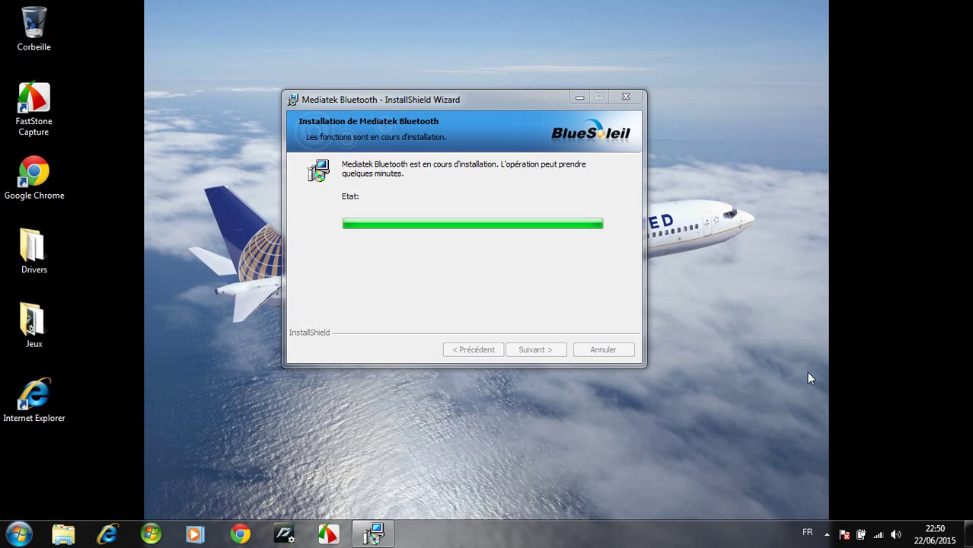
left_click_drag(457, 99, 515, 99)
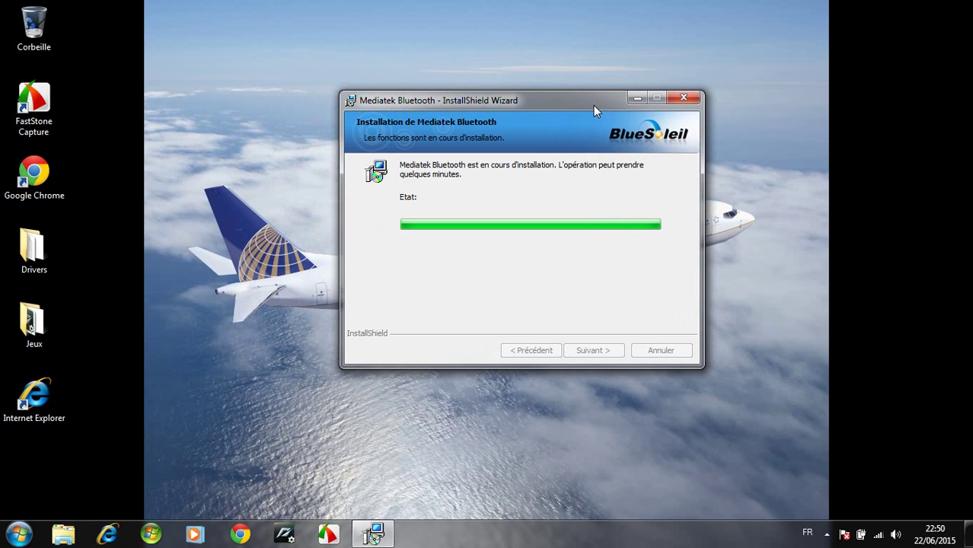
left_click(827, 534)
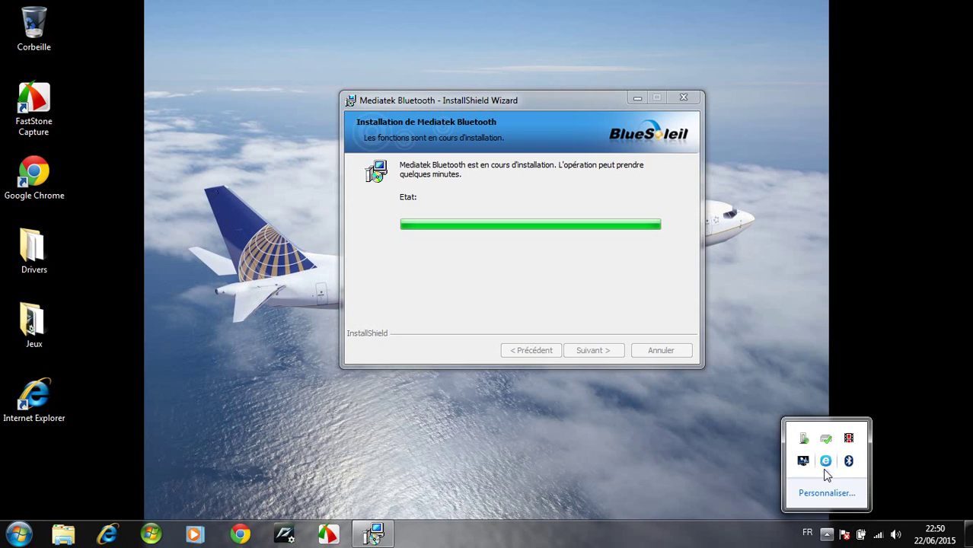
left_click(783, 366)
left_click(489, 265)
Finish the Mediatek Bluetooth installation wizard and acknowledge the BlueSoleil warning
left_click_drag(482, 103, 395, 73)
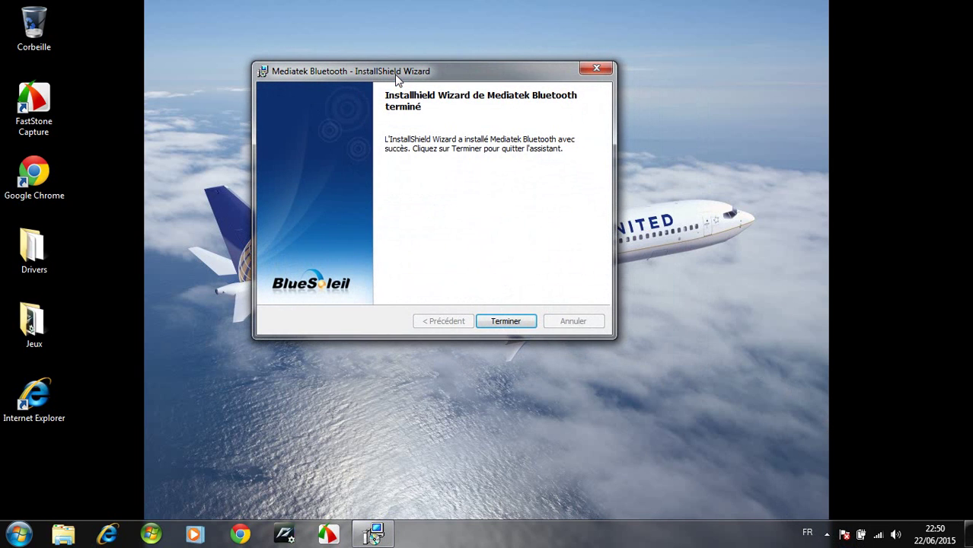
left_click(518, 316)
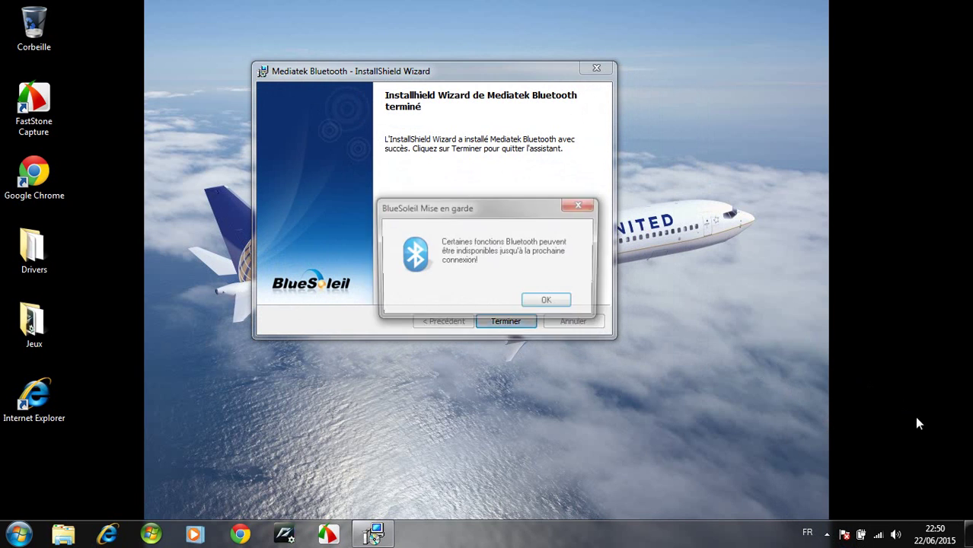
left_click(549, 302)
left_click(826, 534)
left_click(661, 389)
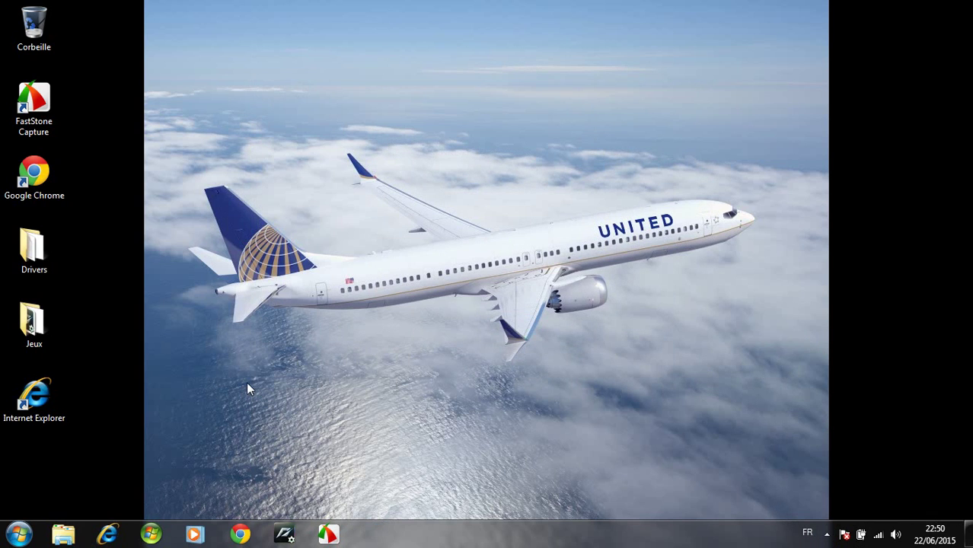
key("super")
key("super")
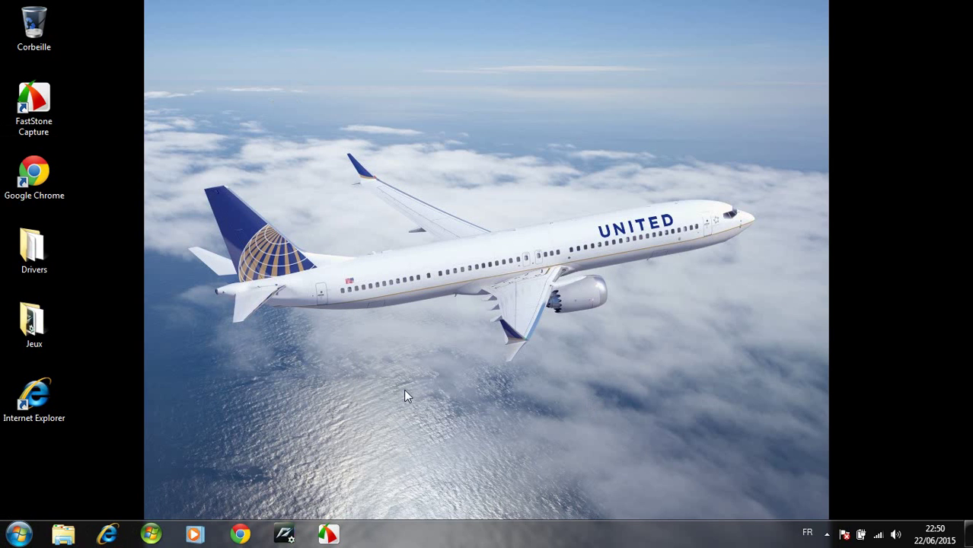